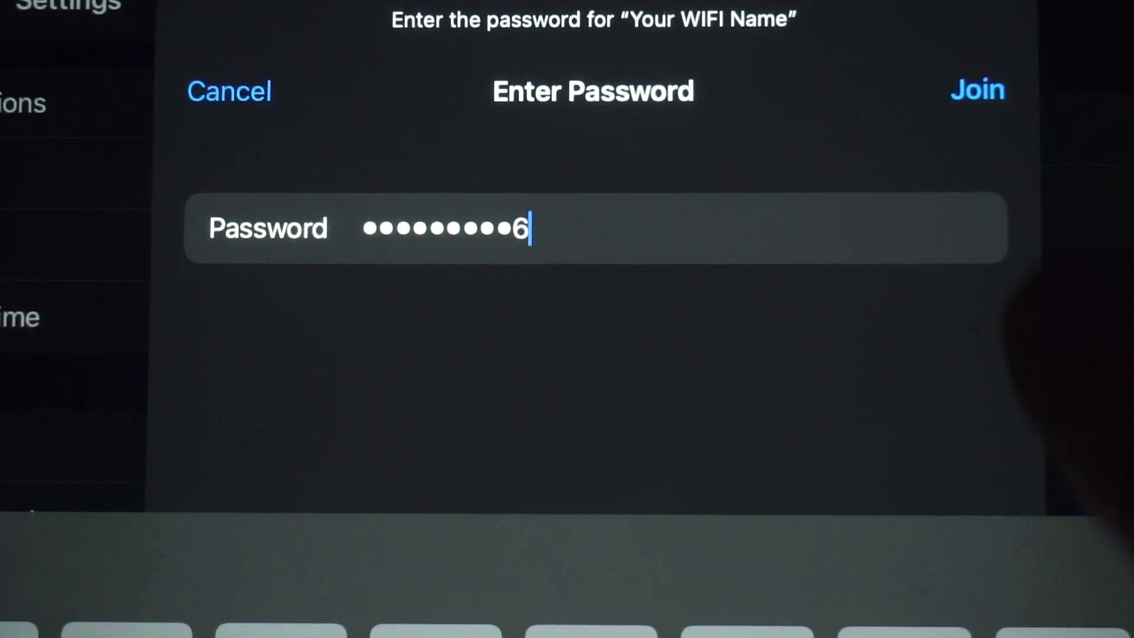
Join the iPad to the router's 'Your WIFI Name' network using its Wi-Fi password
{"action": "left_click", "coordinate": [977, 90]}
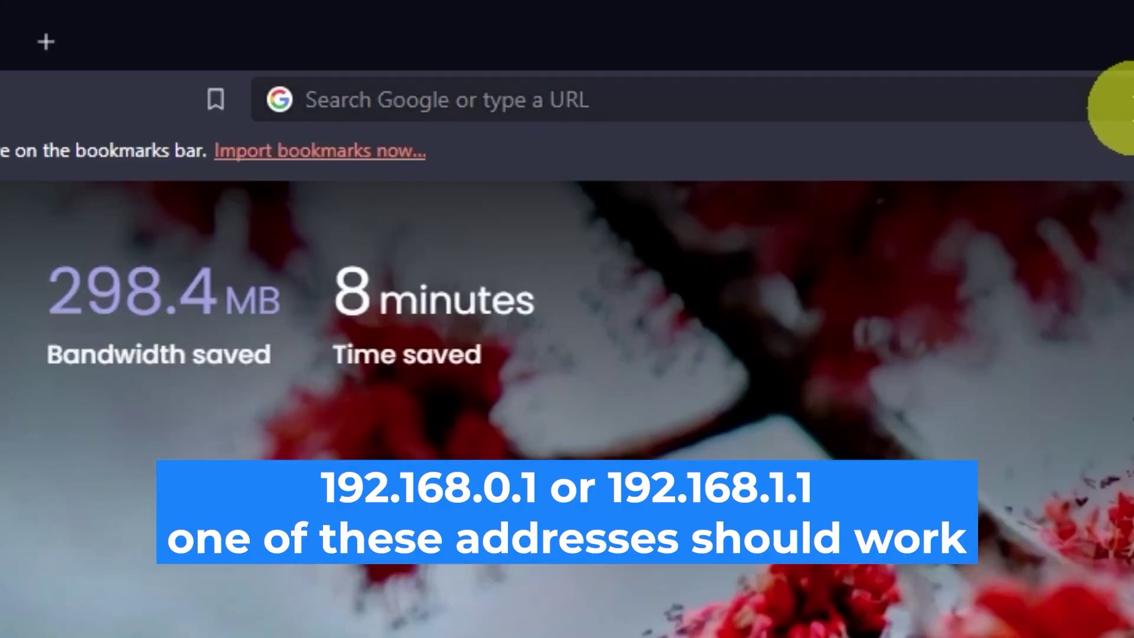
Load the router page at 192.168.0.1 and enter admin as the username
{"action": "left_click", "coordinate": [555, 39]}
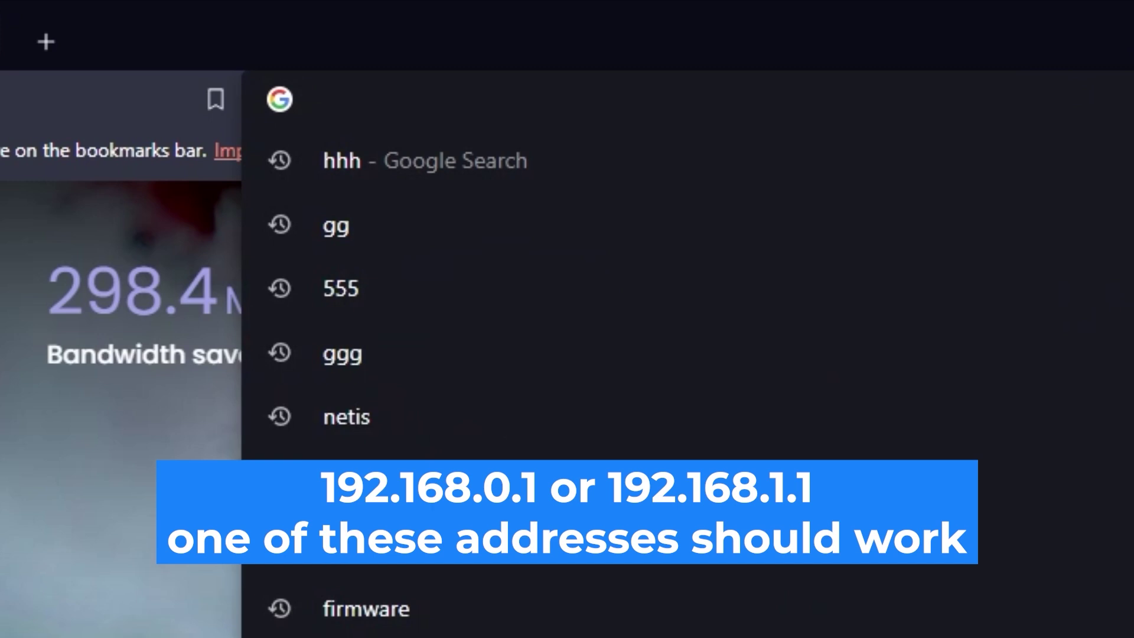
{"action": "type", "text": "192."}
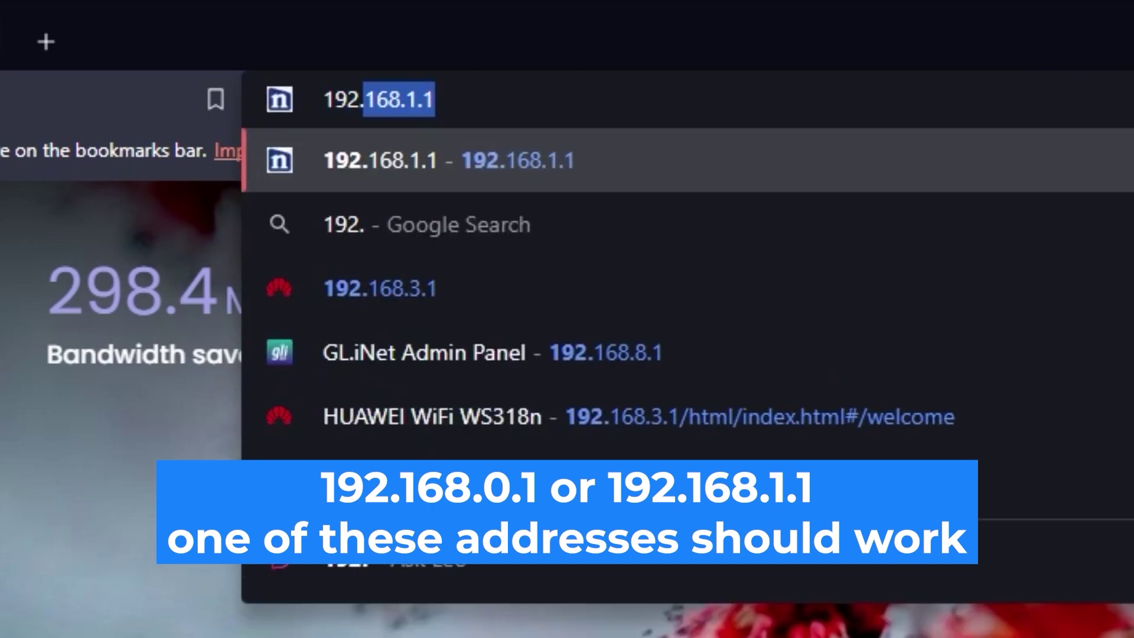
{"action": "type", "text": "168.0."}
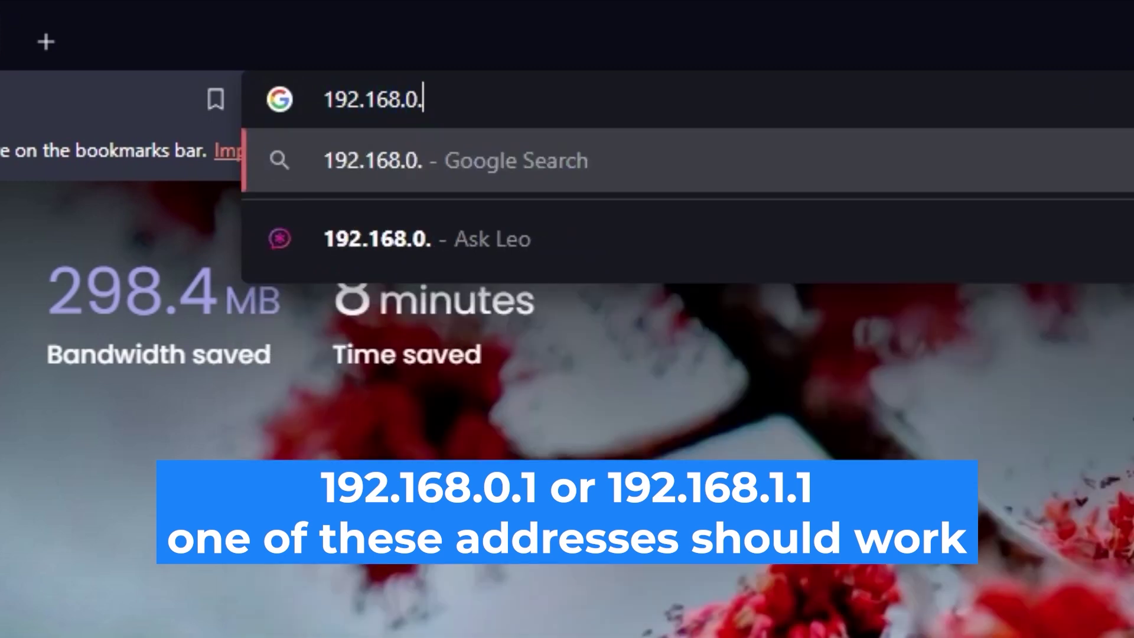
{"action": "type", "text": "1"}
{"action": "key", "text": "Return"}
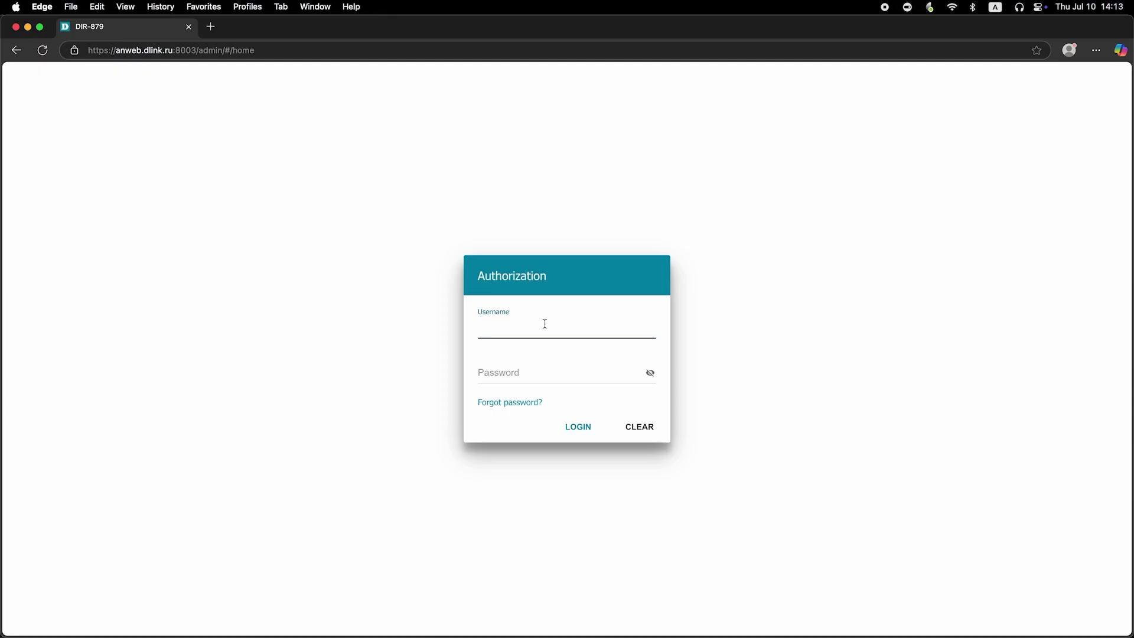
{"action": "type", "text": "admin"}
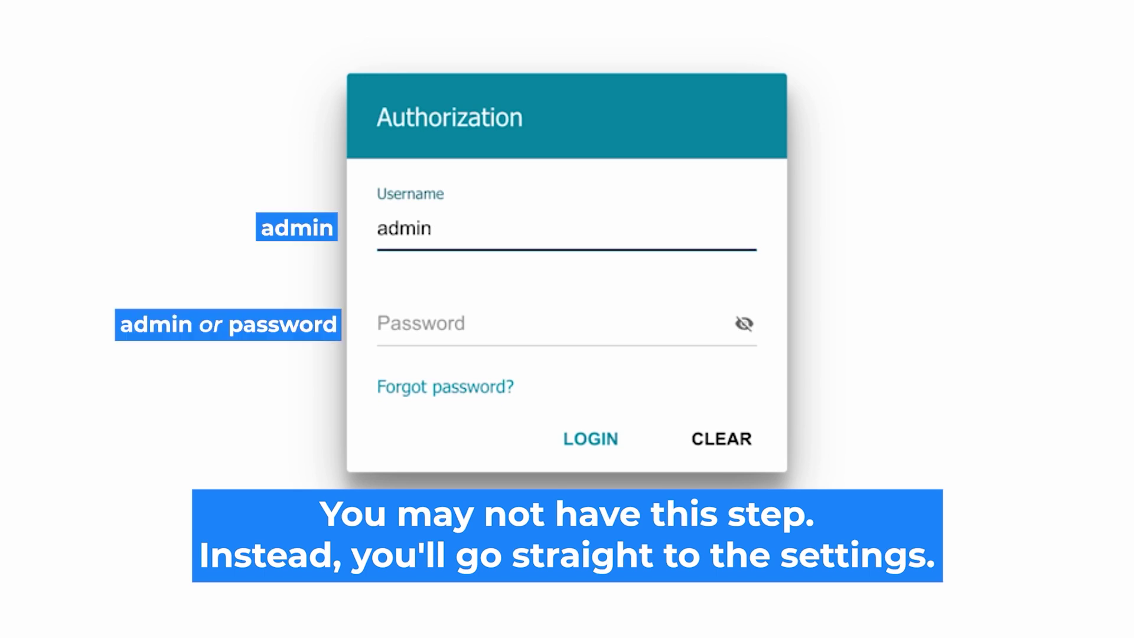
Enter the default login password, check it with the eye icon, and submit
{"action": "left_click", "coordinate": [436, 324]}
{"action": "type", "text": "password"}
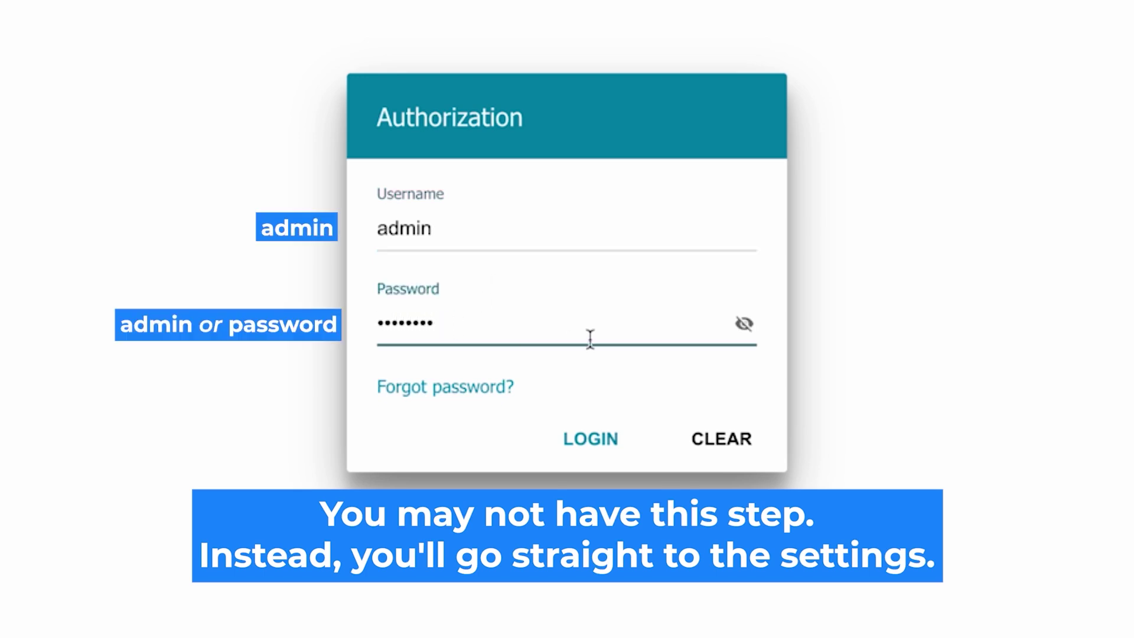
{"action": "left_click", "coordinate": [744, 325]}
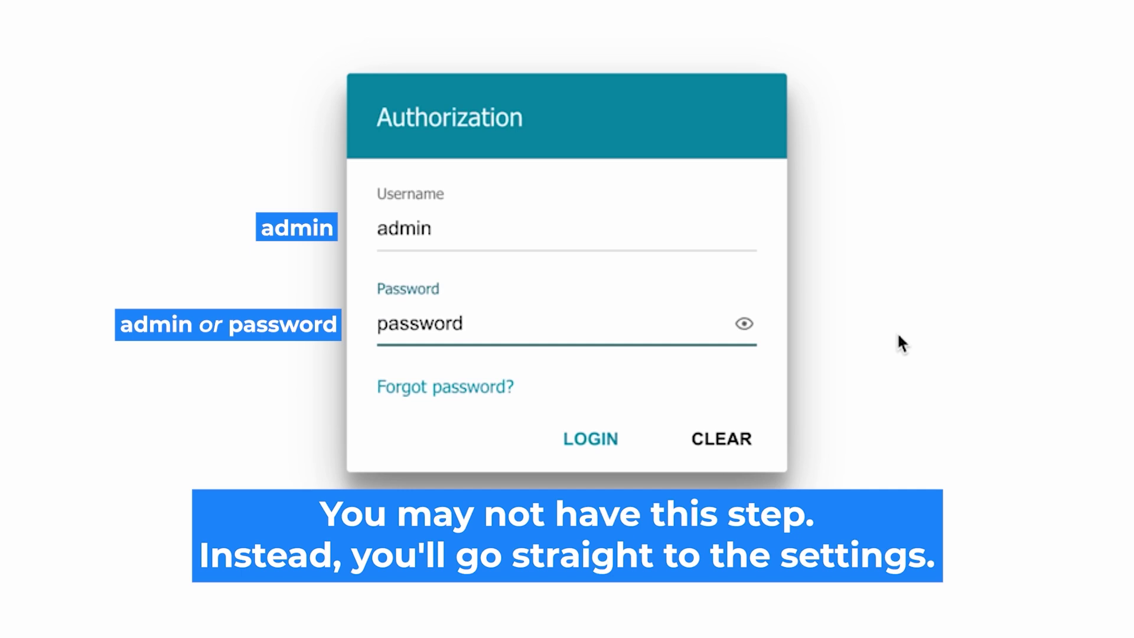
{"action": "left_click", "coordinate": [569, 439]}
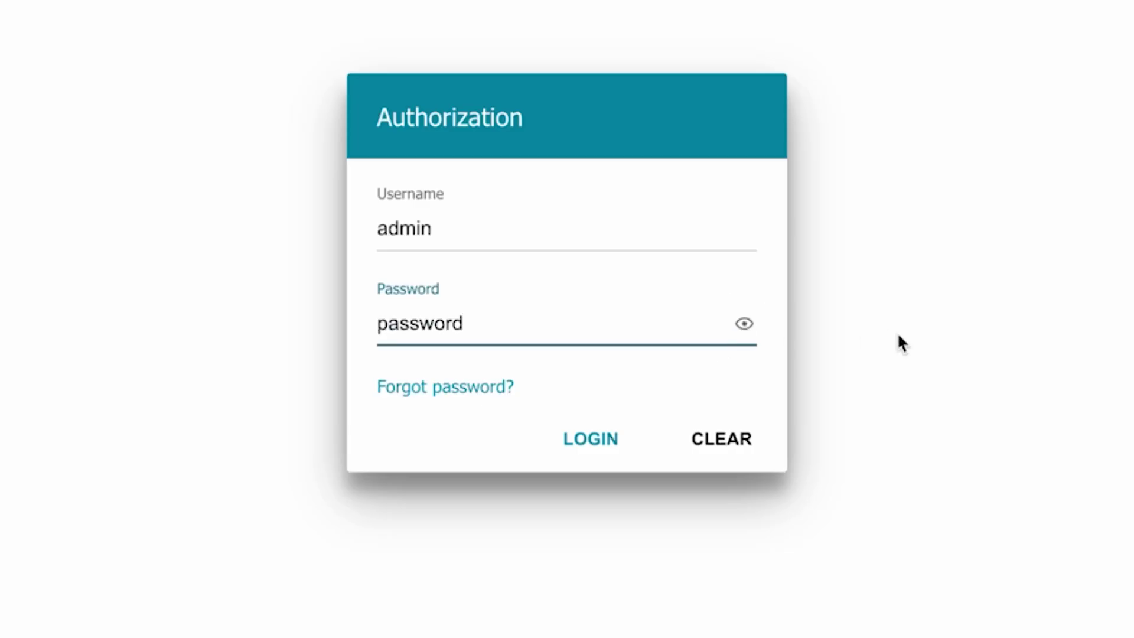
Re-enter the router password, verify it, and sign in to reach the setup wizard
{"action": "left_click", "coordinate": [572, 437]}
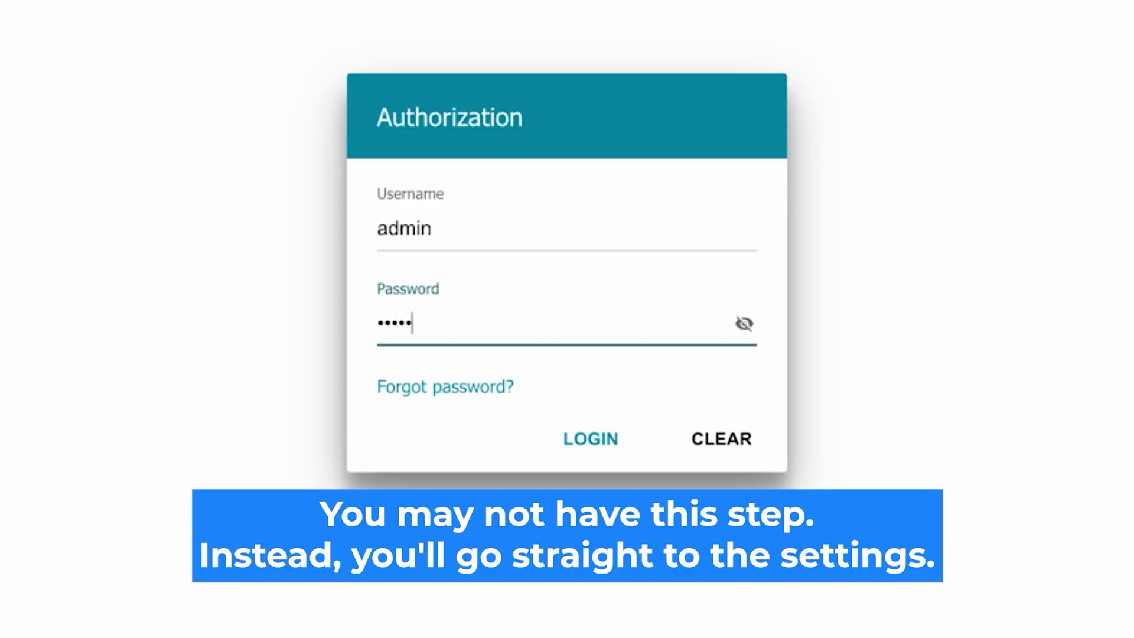
{"action": "type", "text": "d"}
{"action": "left_click", "coordinate": [743, 324]}
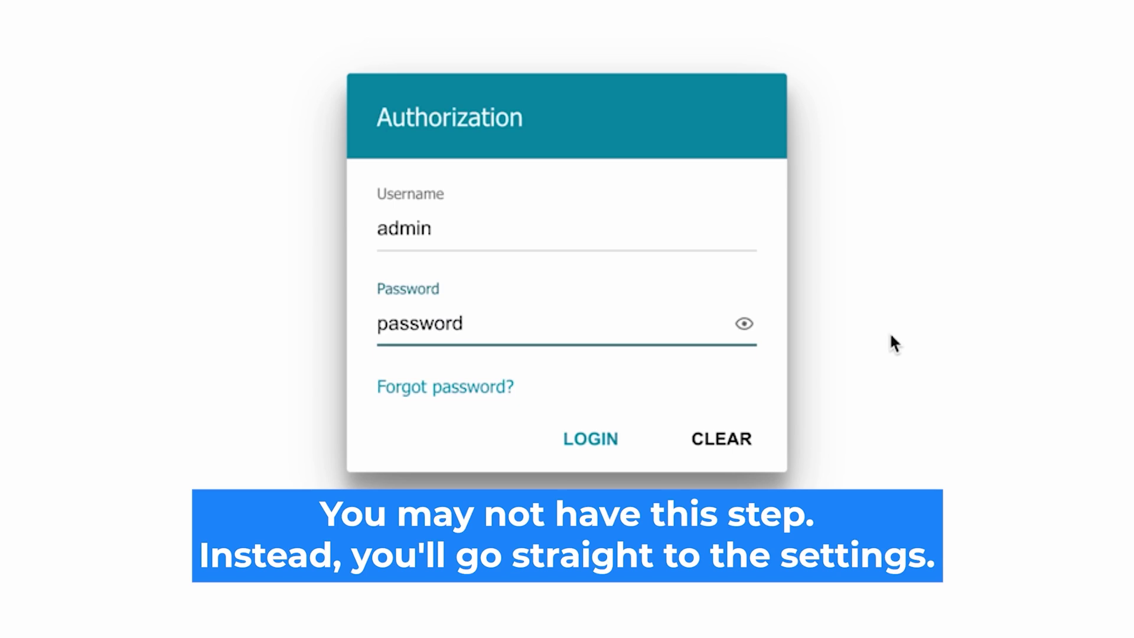
{"action": "left_click", "coordinate": [569, 438]}
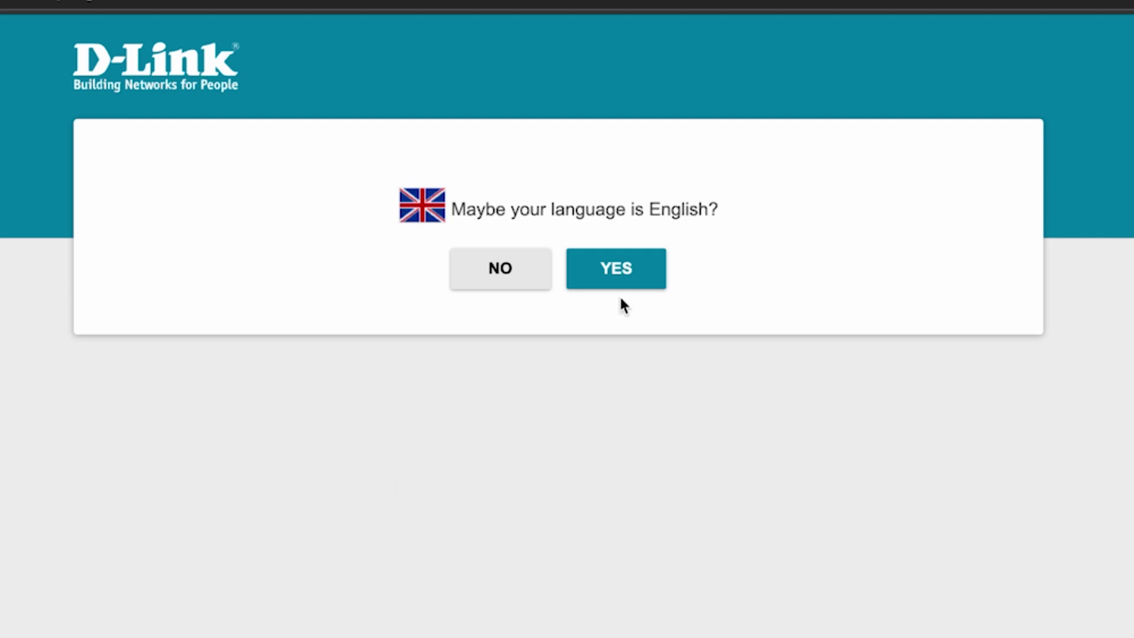
Keep English, then set the connection method to Wired connection and work mode to Router
{"action": "left_click", "coordinate": [636, 271]}
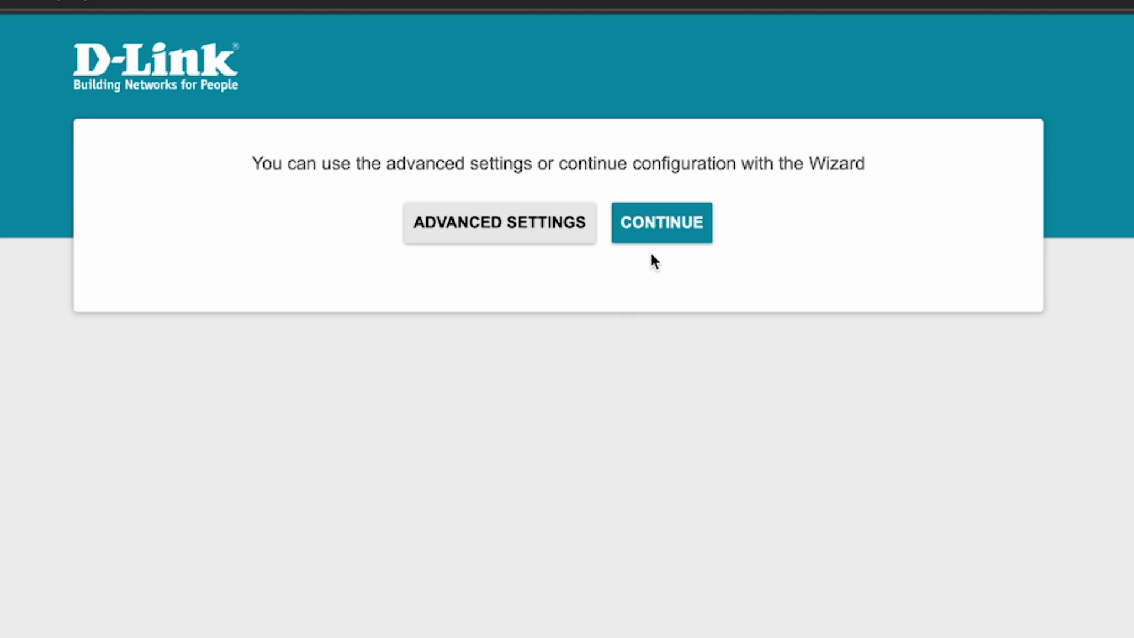
{"action": "left_click", "coordinate": [668, 233]}
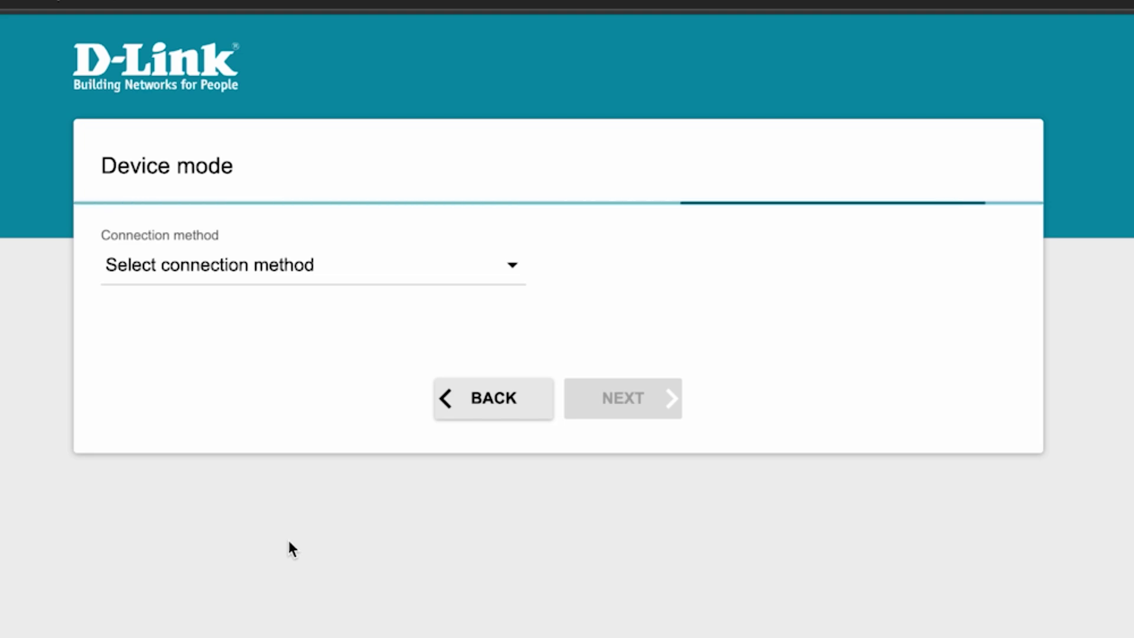
{"action": "left_click", "coordinate": [452, 278]}
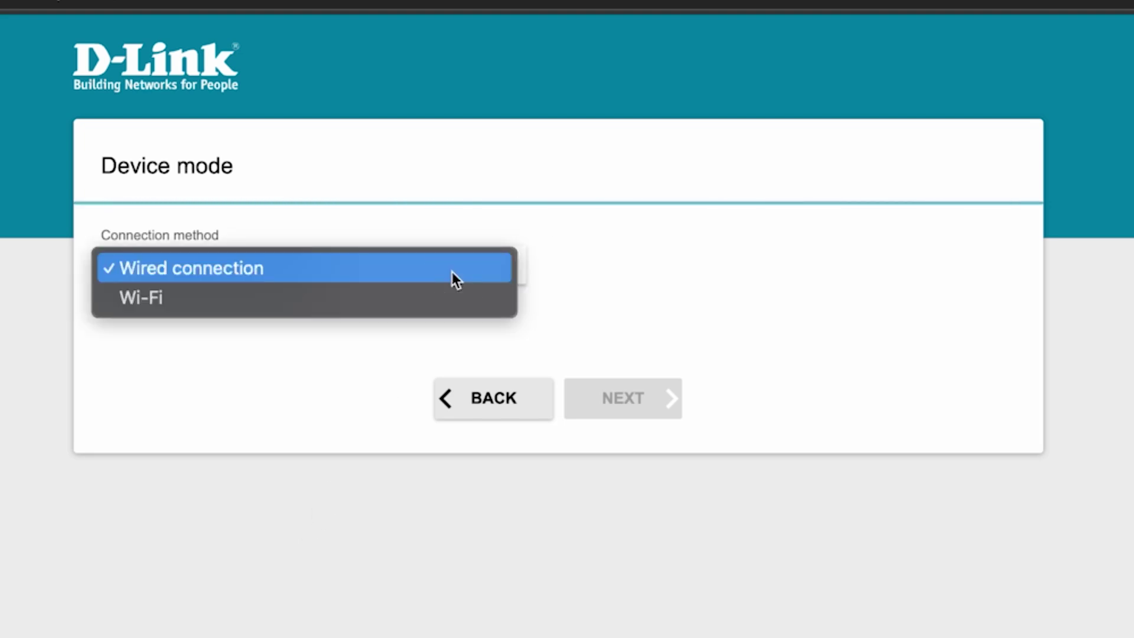
{"action": "left_click", "coordinate": [207, 268]}
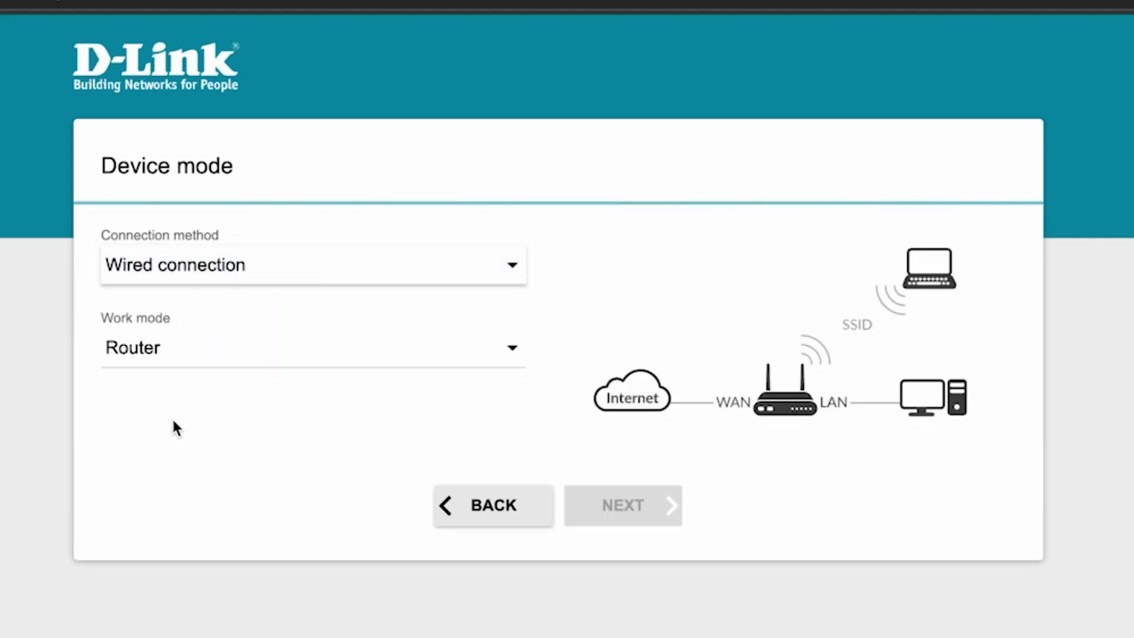
{"action": "left_click", "coordinate": [404, 347]}
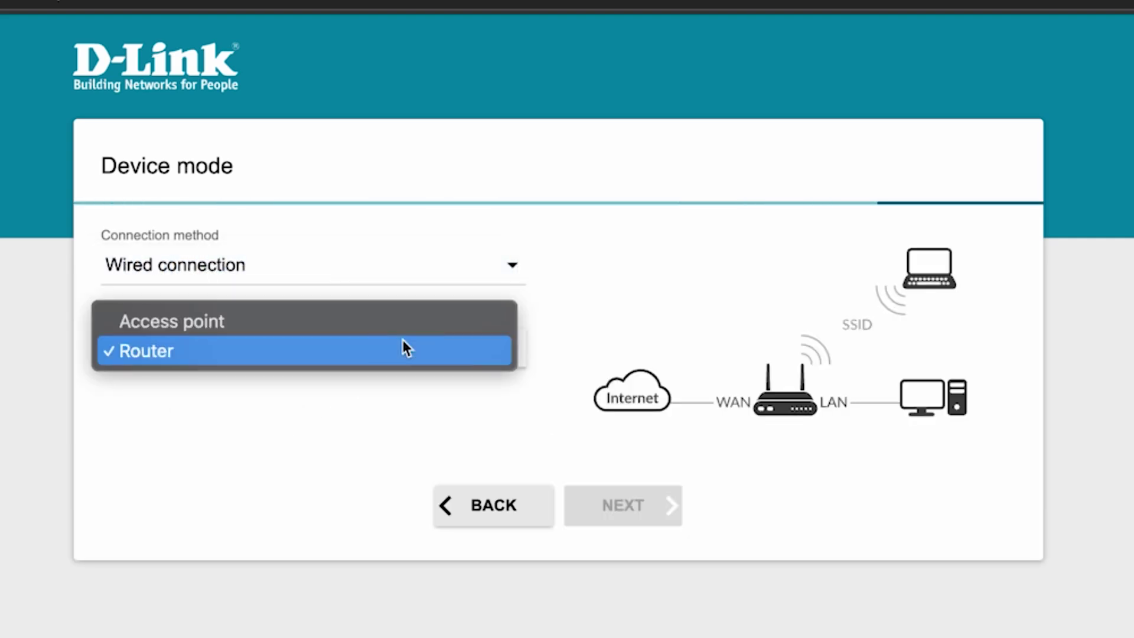
{"action": "left_click", "coordinate": [184, 353]}
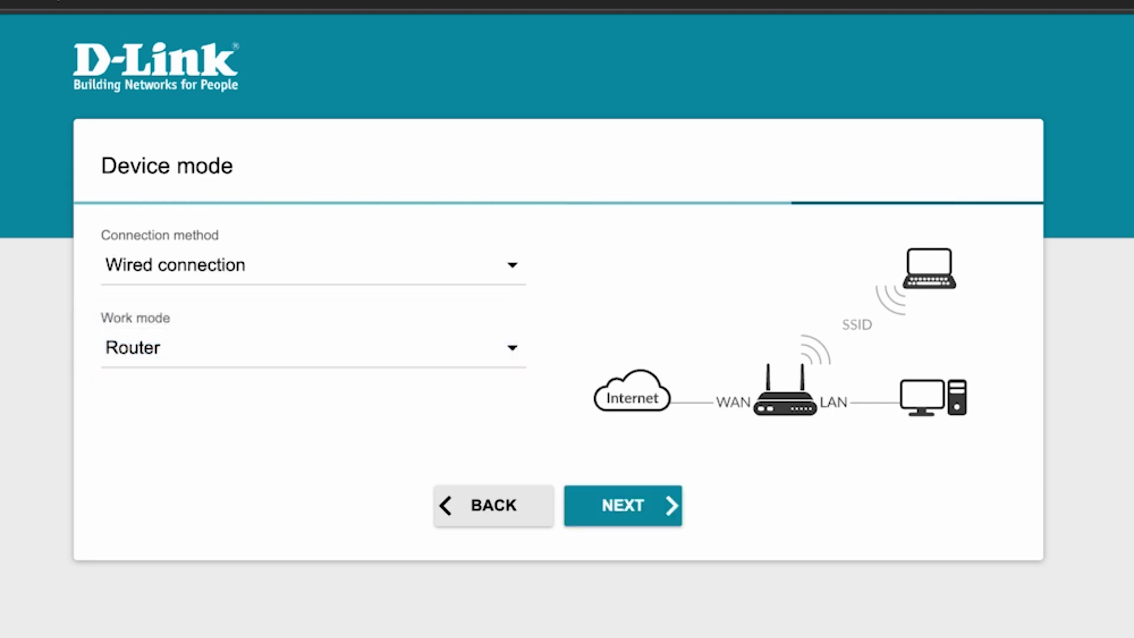
{"action": "left_click", "coordinate": [624, 511]}
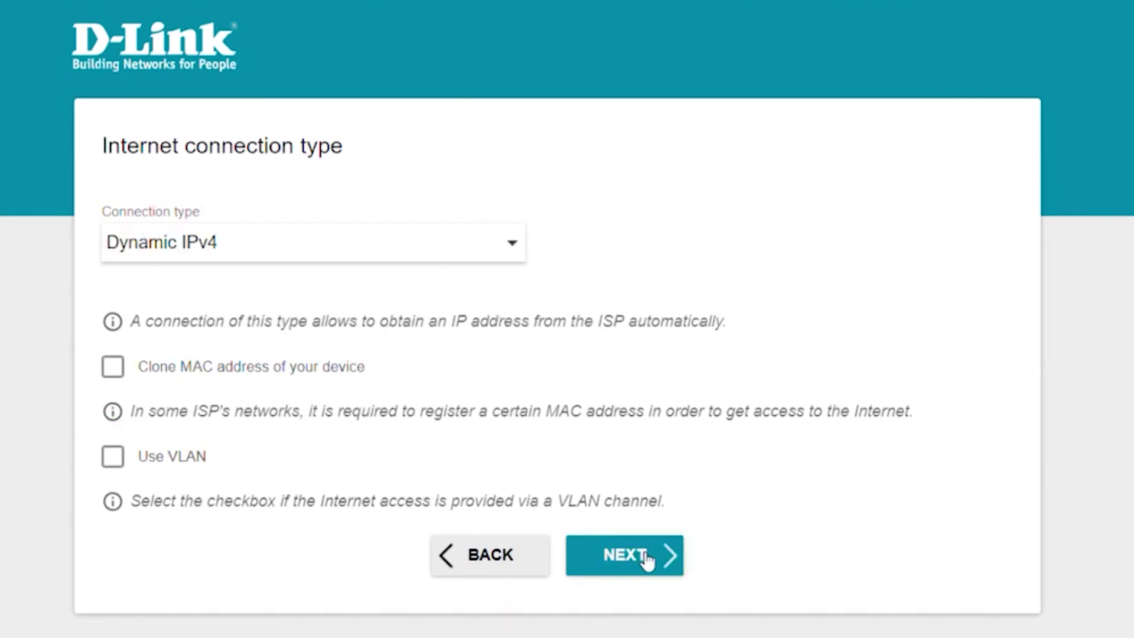
Keep Dynamic IPv4 as the Internet connection type and proceed
{"action": "left_click", "coordinate": [648, 560]}
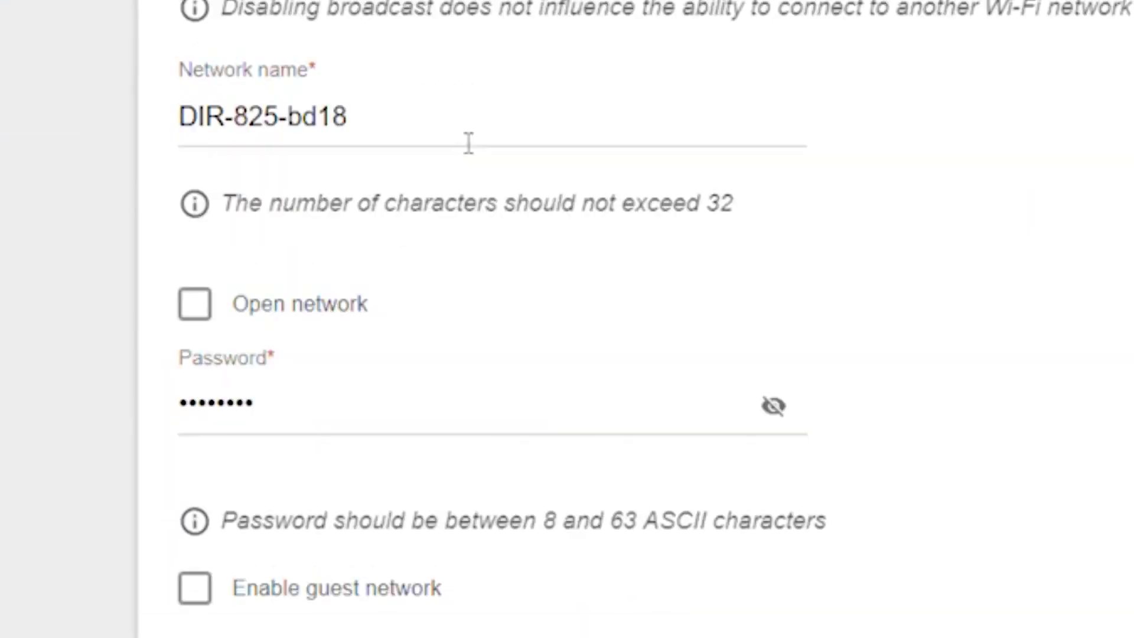
Rename the 2.4 GHz network from DIR-825-bd18 to 'Change your Network Name'
{"action": "left_click_drag", "start_coordinate": [296, 390], "coordinate": [94, 375]}
{"action": "key", "text": "BackSpace"}
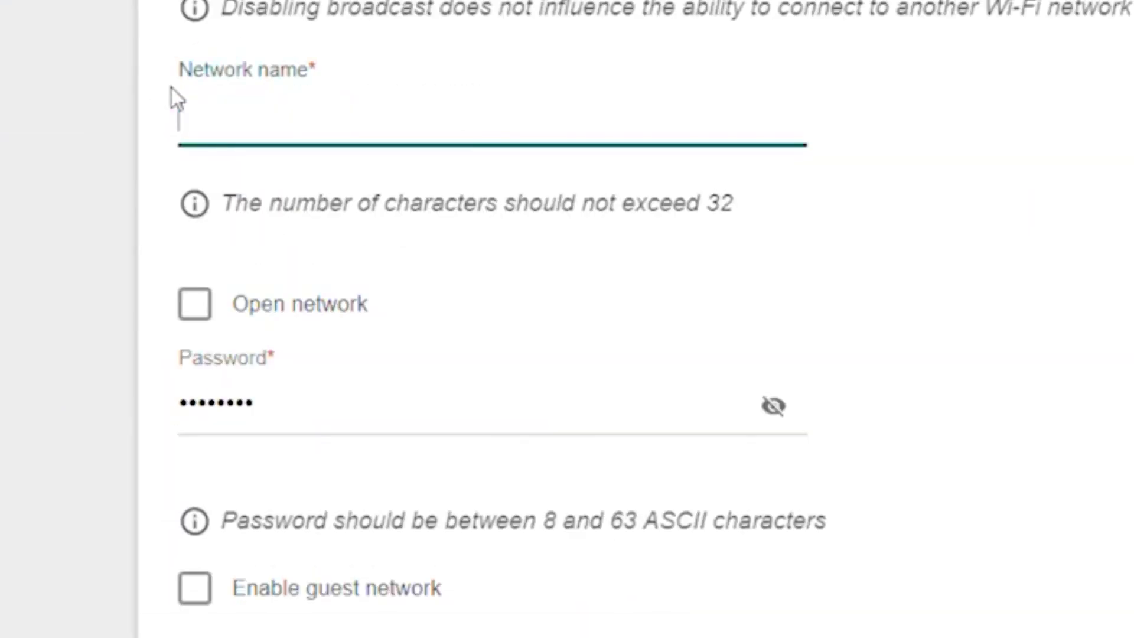
{"action": "type", "text": "Change "}
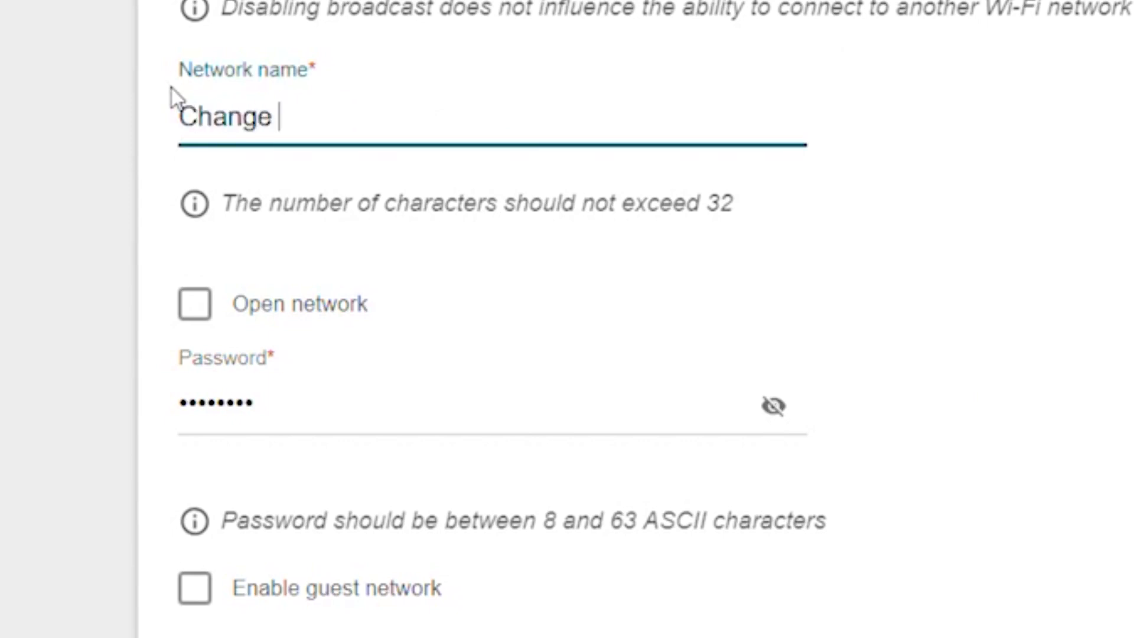
{"action": "type", "text": "your Network Name"}
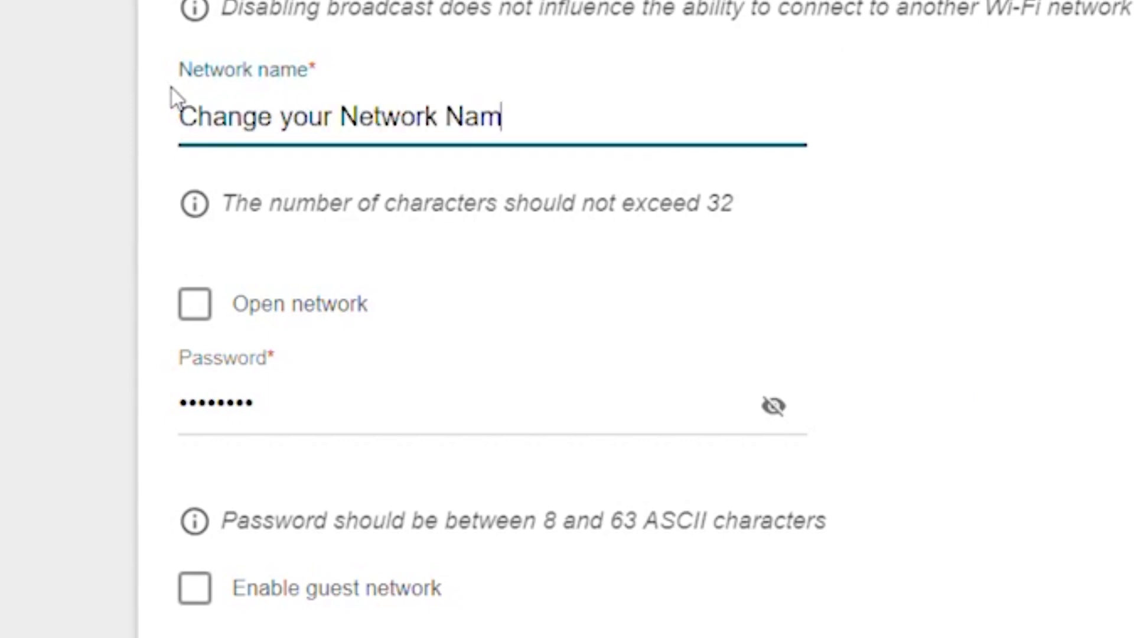
Replace the 2.4 GHz Wi-Fi password with a new one and verify it
{"action": "left_click", "coordinate": [307, 436]}
{"action": "left_click_drag", "start_coordinate": [269, 405], "coordinate": [11, 359]}
{"action": "key", "text": "BackSpace"}
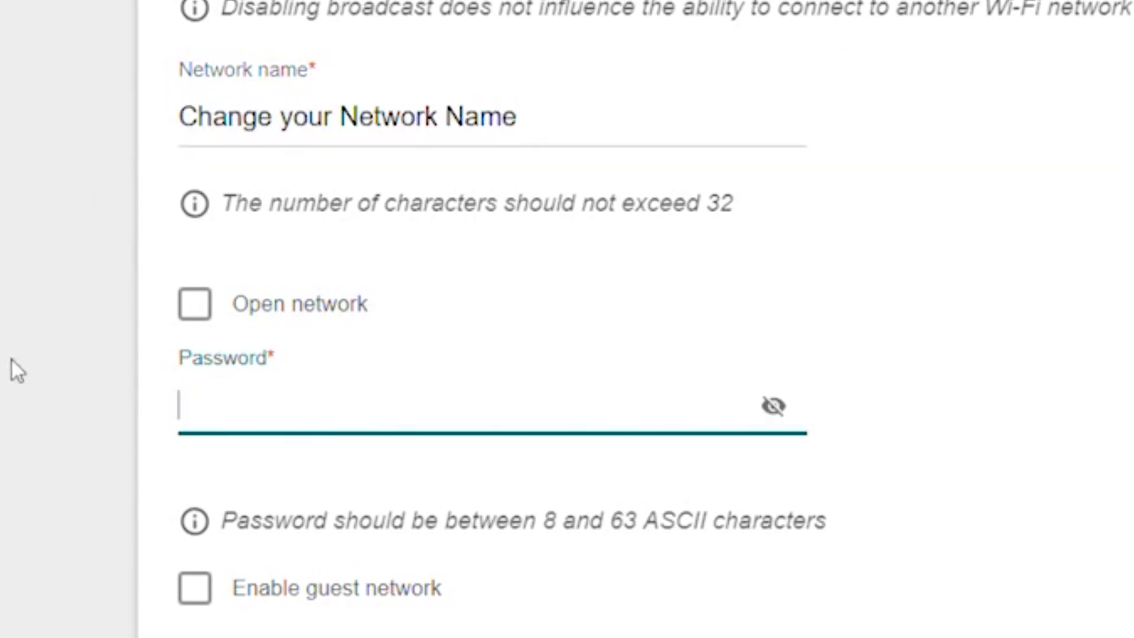
{"action": "type", "text": "*****************"}
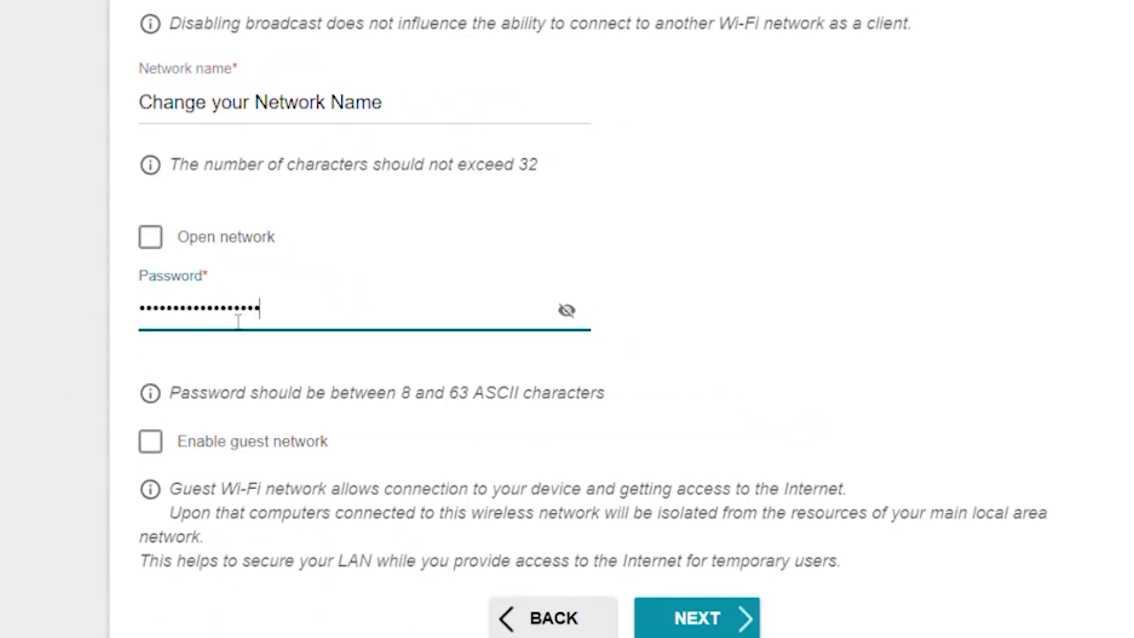
{"action": "type", "text": "rd"}
{"action": "left_click", "coordinate": [567, 311]}
{"action": "left_click", "coordinate": [568, 311]}
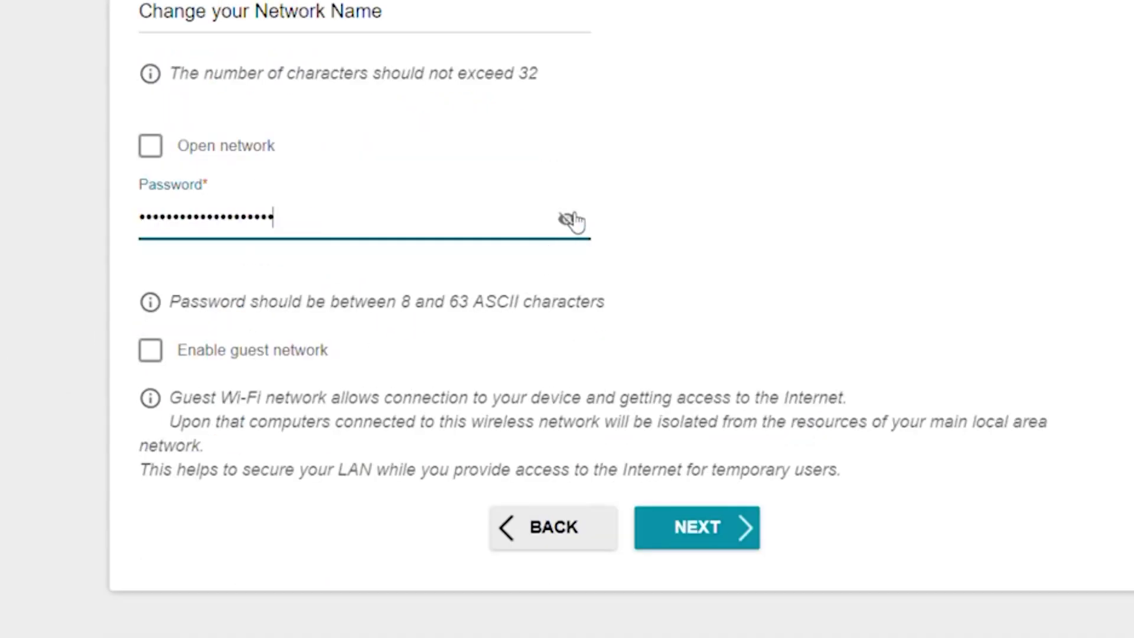
{"action": "left_click", "coordinate": [728, 540]}
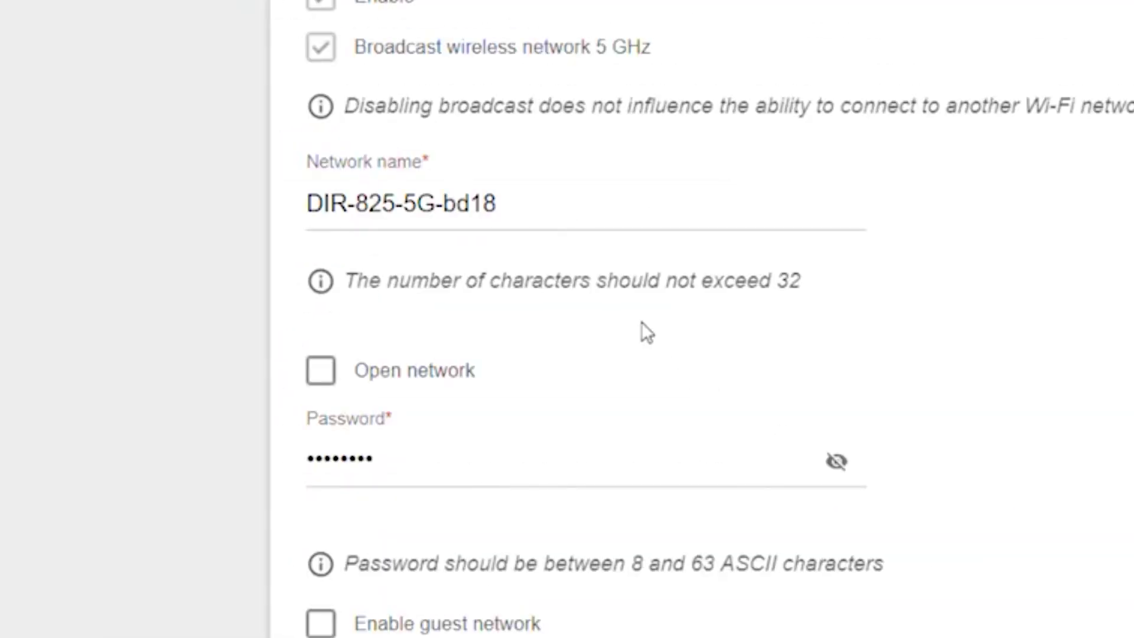
Retype the 5 GHz network name as 'Change your Network Name' and enter a new password
{"action": "triple_click", "coordinate": [324, 203]}
{"action": "type", "text": "Chen"}
{"action": "key", "text": "BackSpace"}
{"action": "key", "text": "BackSpace"}
{"action": "type", "text": "ange your "}
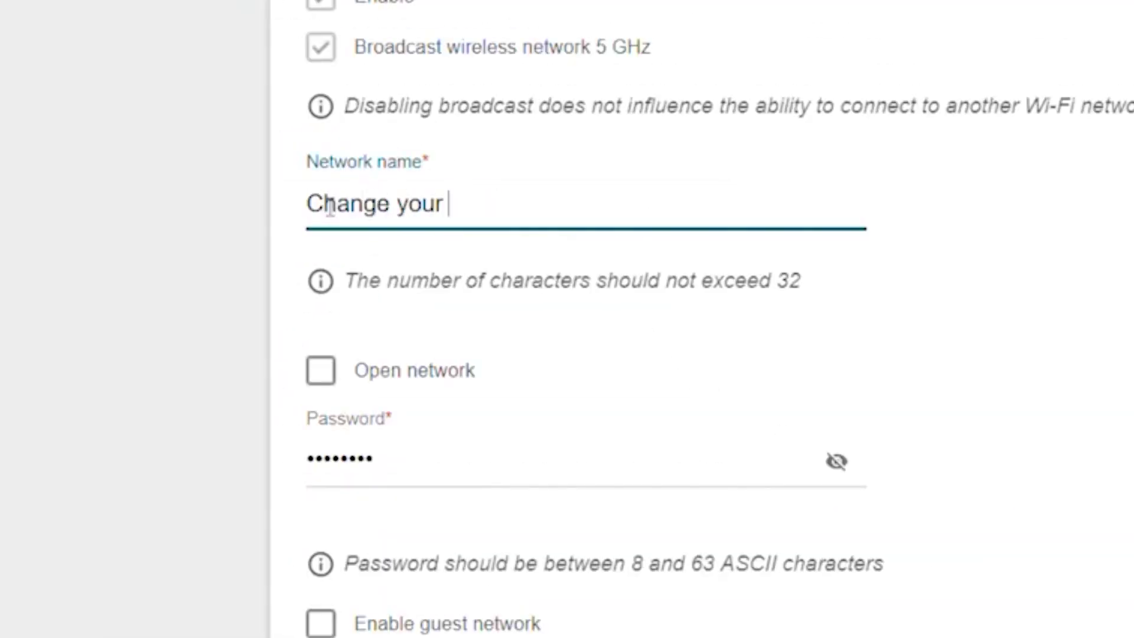
{"action": "type", "text": "Network Name"}
{"action": "key", "text": "Tab"}
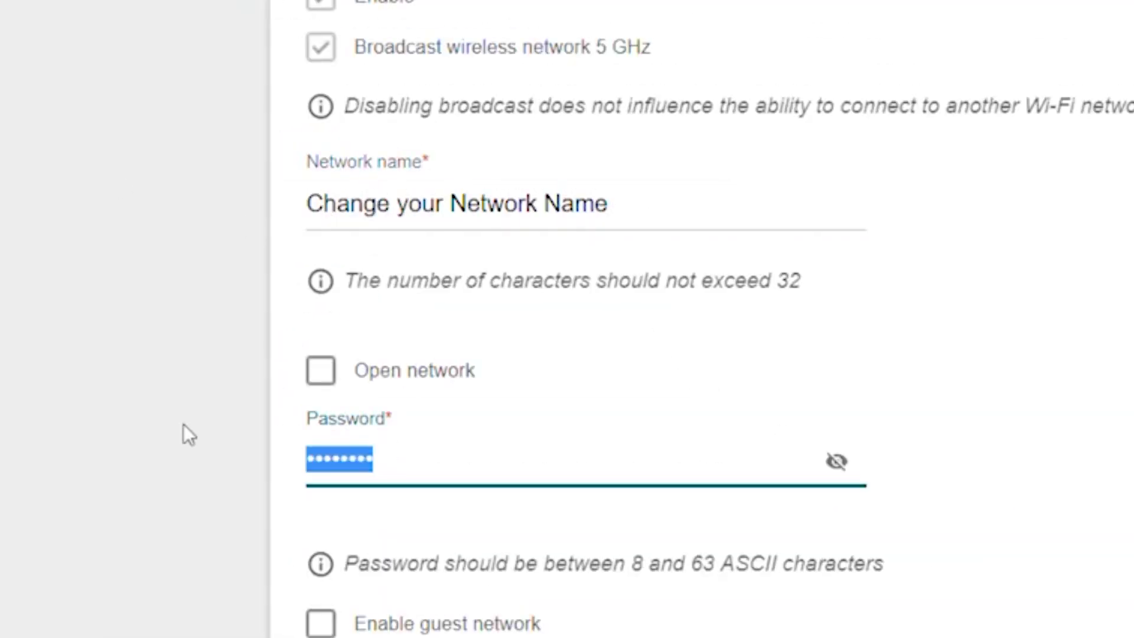
{"action": "key", "text": "BackSpace"}
{"action": "type", "text": "••••••••••••••••••••"}
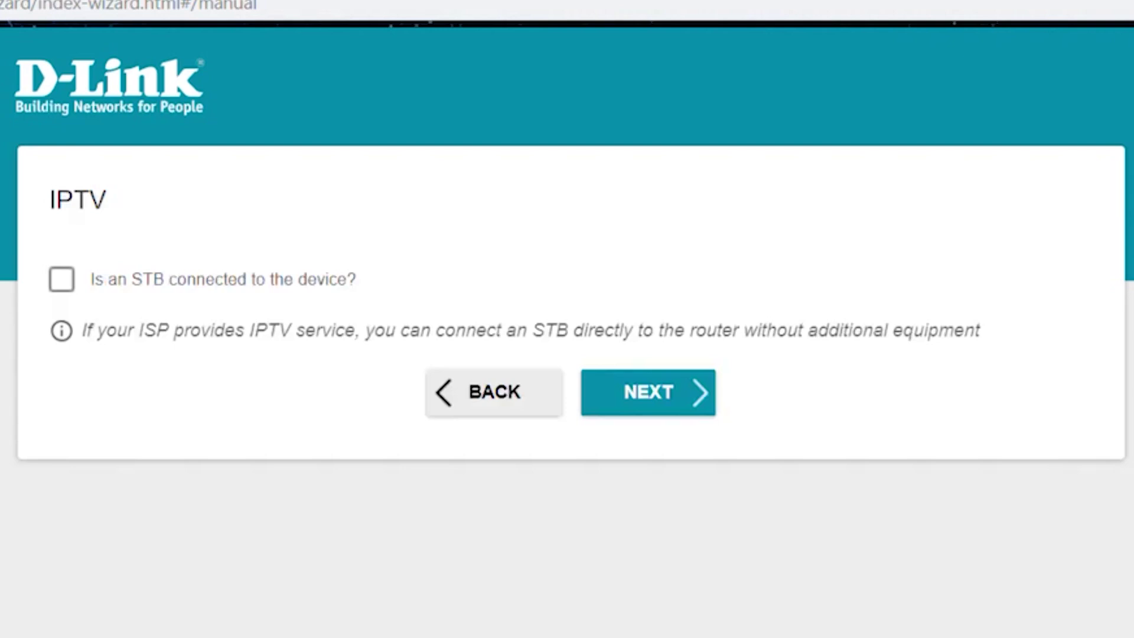
Skip IPTV with no STB and set a new admin password for the web interface
{"action": "left_click", "coordinate": [643, 414]}
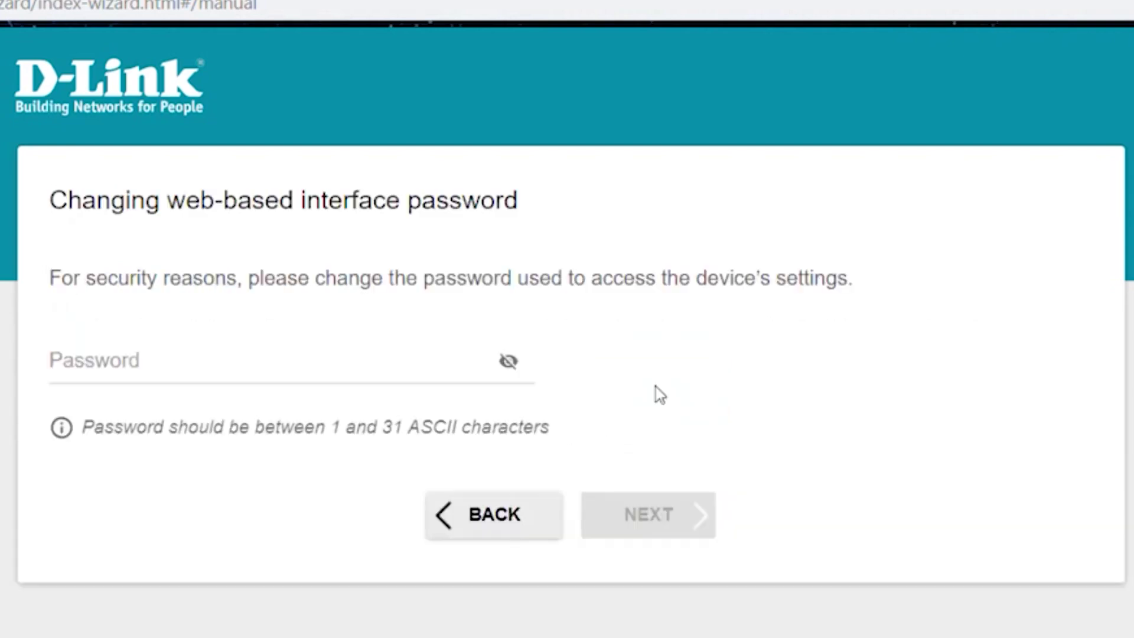
{"action": "left_click", "coordinate": [195, 366]}
{"action": "type", "text": "••••••"}
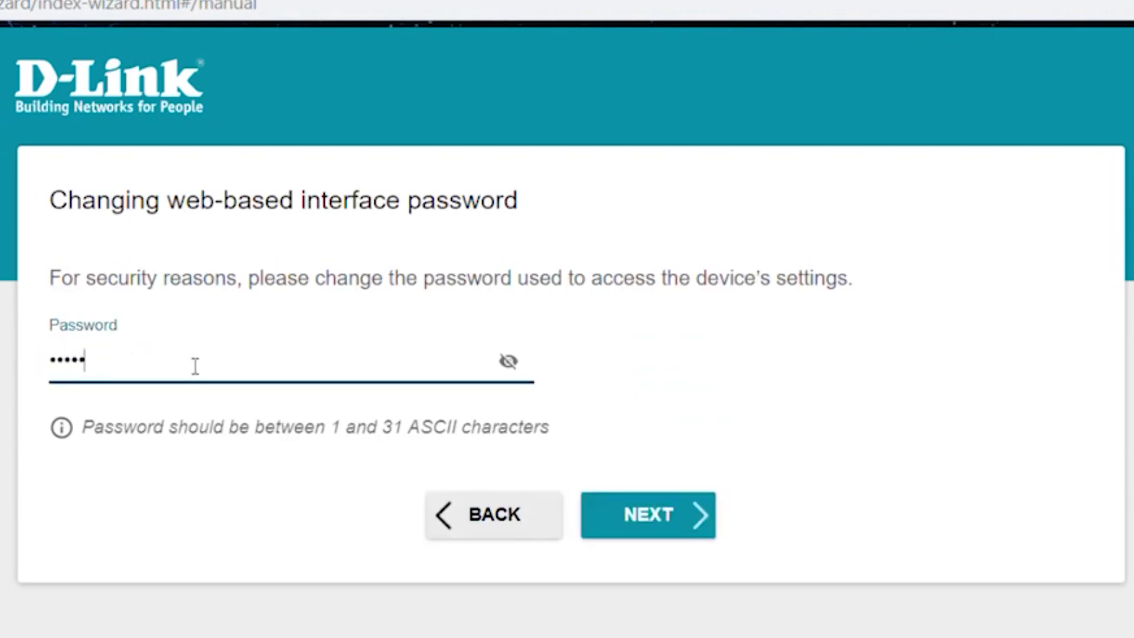
{"action": "left_click", "coordinate": [508, 360]}
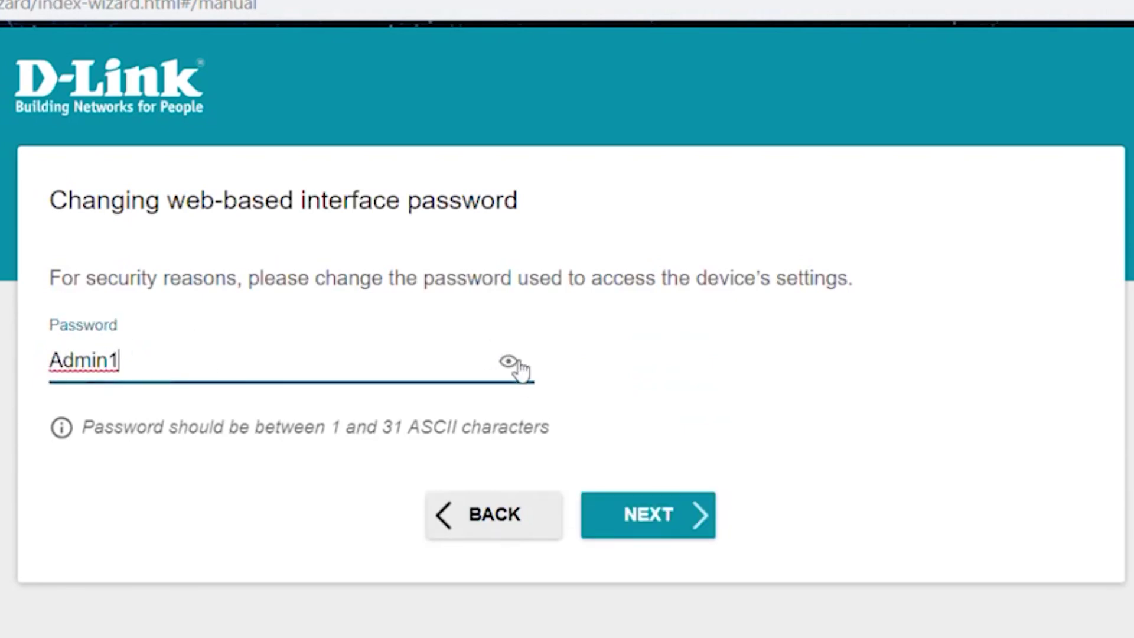
{"action": "left_click", "coordinate": [522, 362]}
{"action": "left_click", "coordinate": [692, 516]}
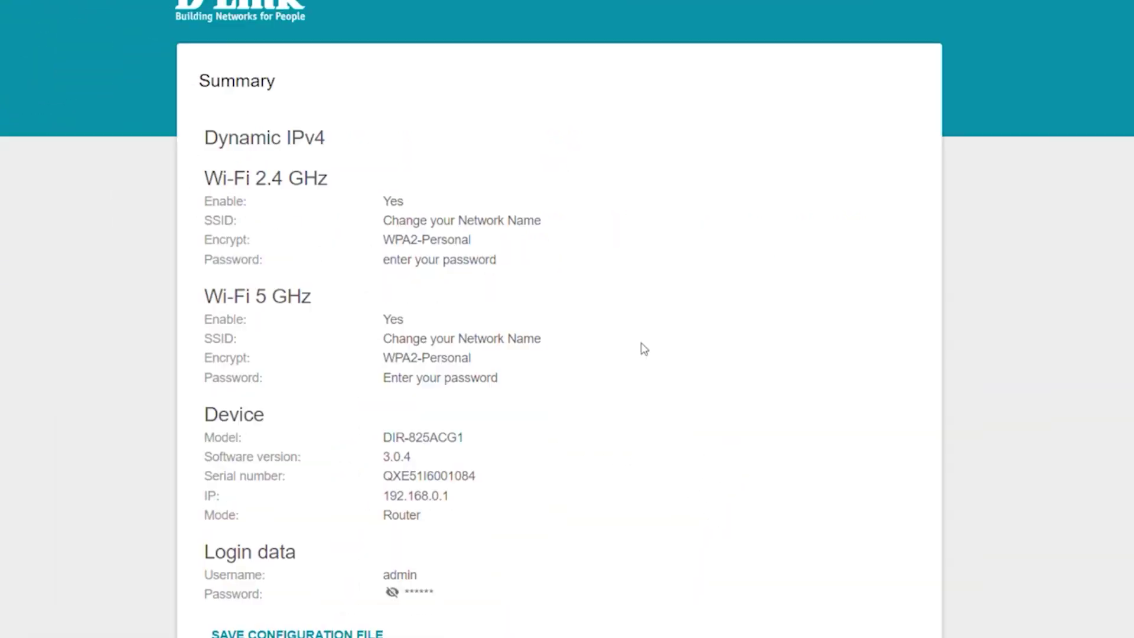
Apply the wizard's configuration from the bottom of the Summary page
{"action": "scroll", "coordinate": [670, 578], "scroll_direction": "down", "scroll_amount": 2}
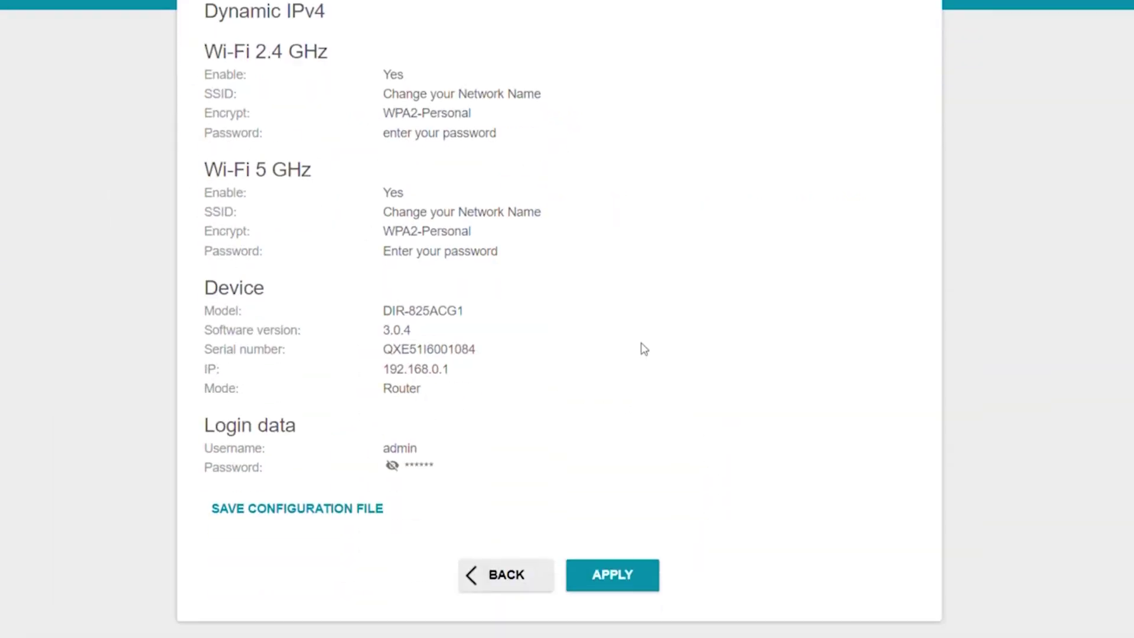
{"action": "left_click", "coordinate": [606, 584]}
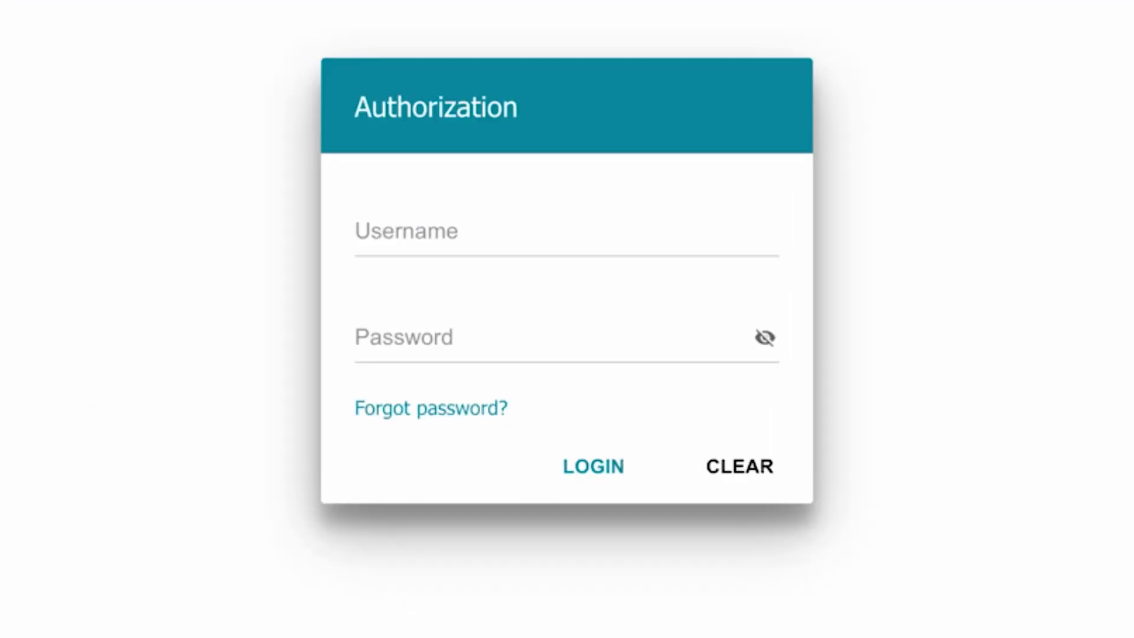
Sign in as admin using the newly set router password
{"action": "left_click", "coordinate": [514, 221]}
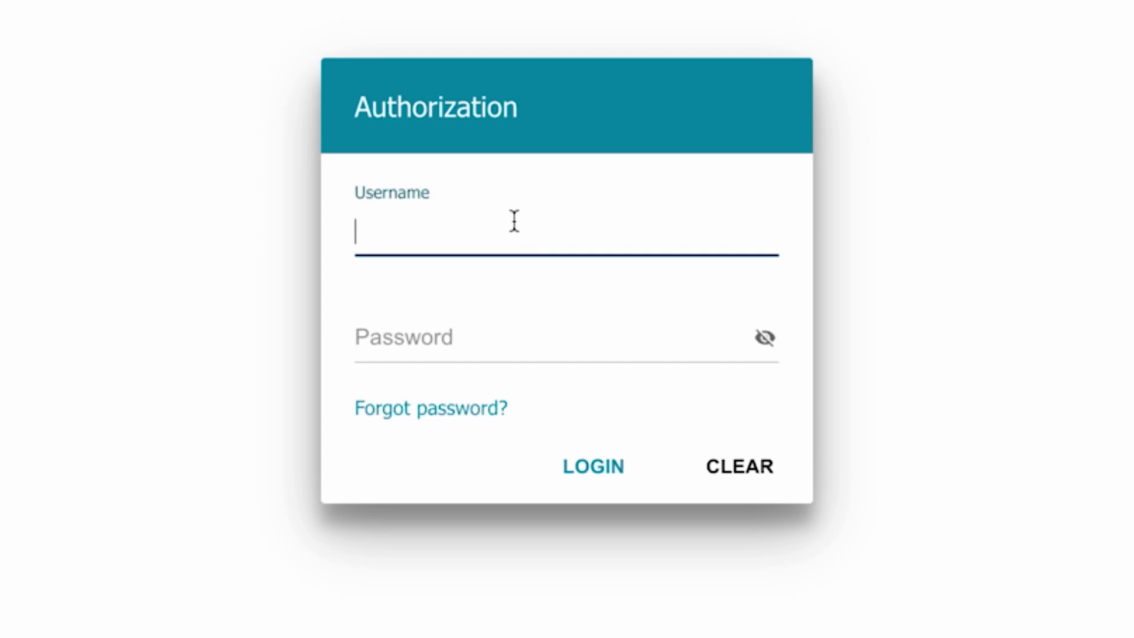
{"action": "type", "text": "admin"}
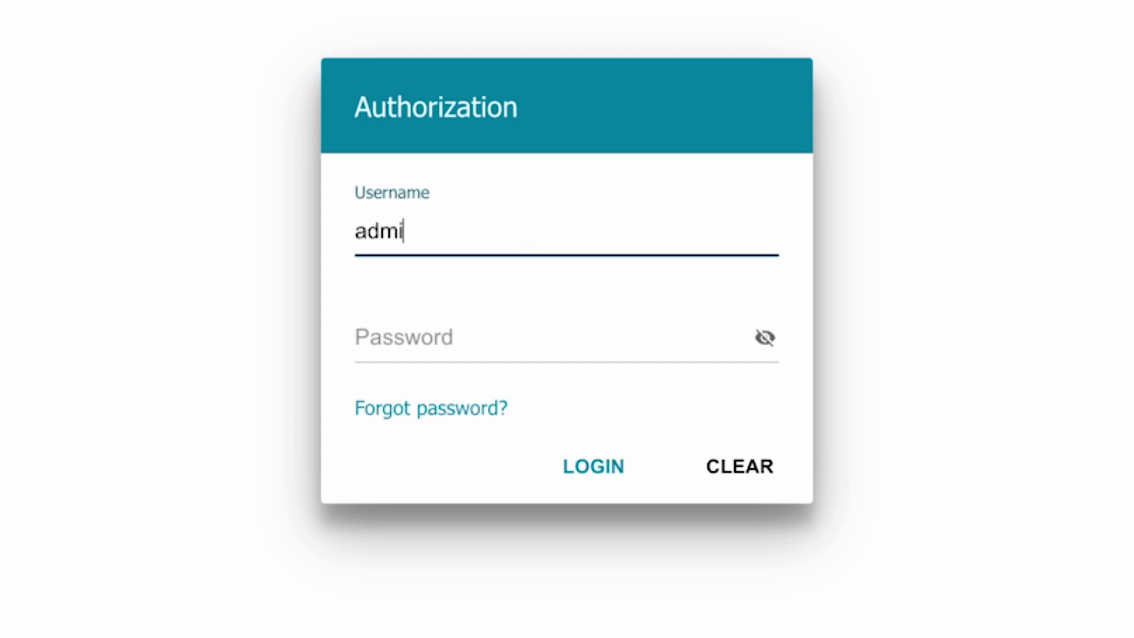
{"action": "left_click", "coordinate": [420, 340]}
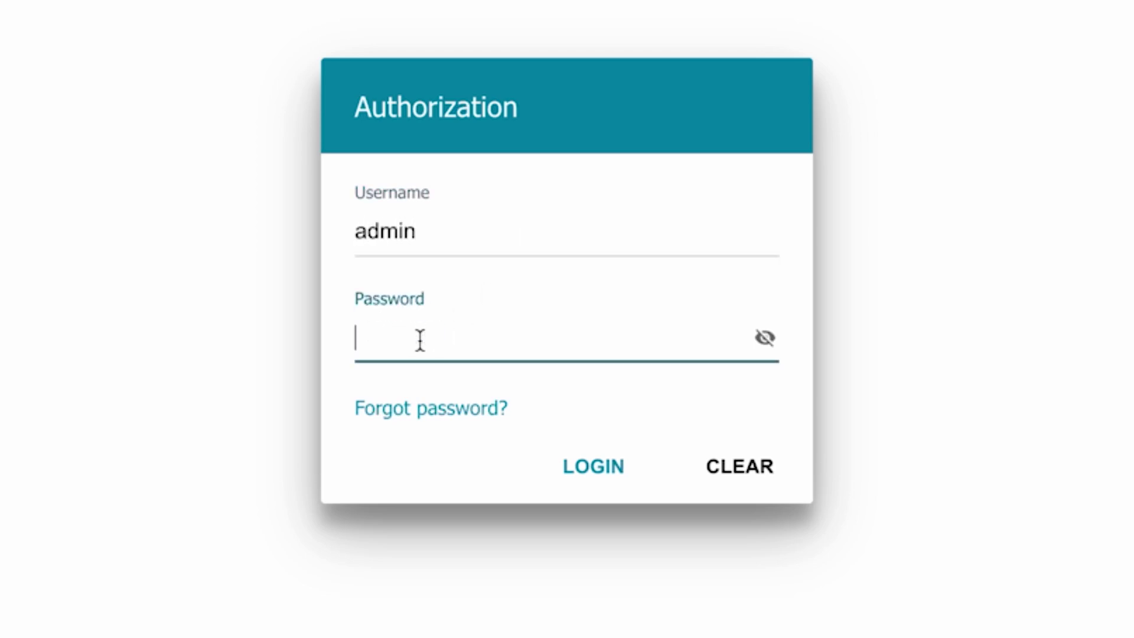
{"action": "type", "text": "********"}
{"action": "left_click", "coordinate": [591, 467]}
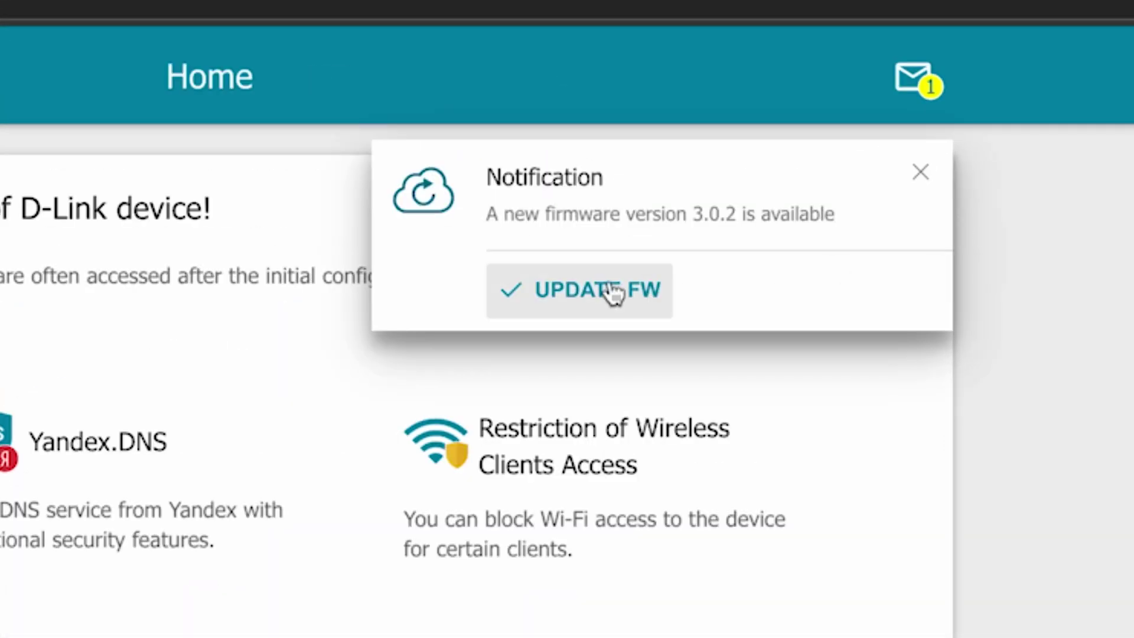
Launch the router firmware update to version 3.0.2 from the notifications page and confirm it
{"action": "left_click", "coordinate": [919, 175]}
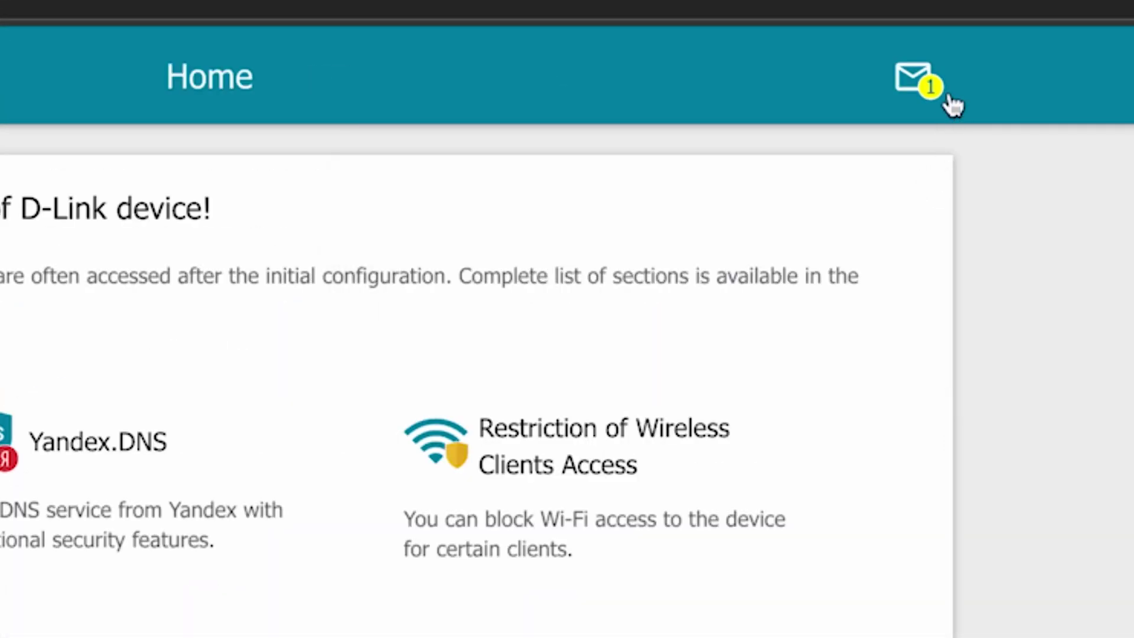
{"action": "left_click", "coordinate": [933, 85]}
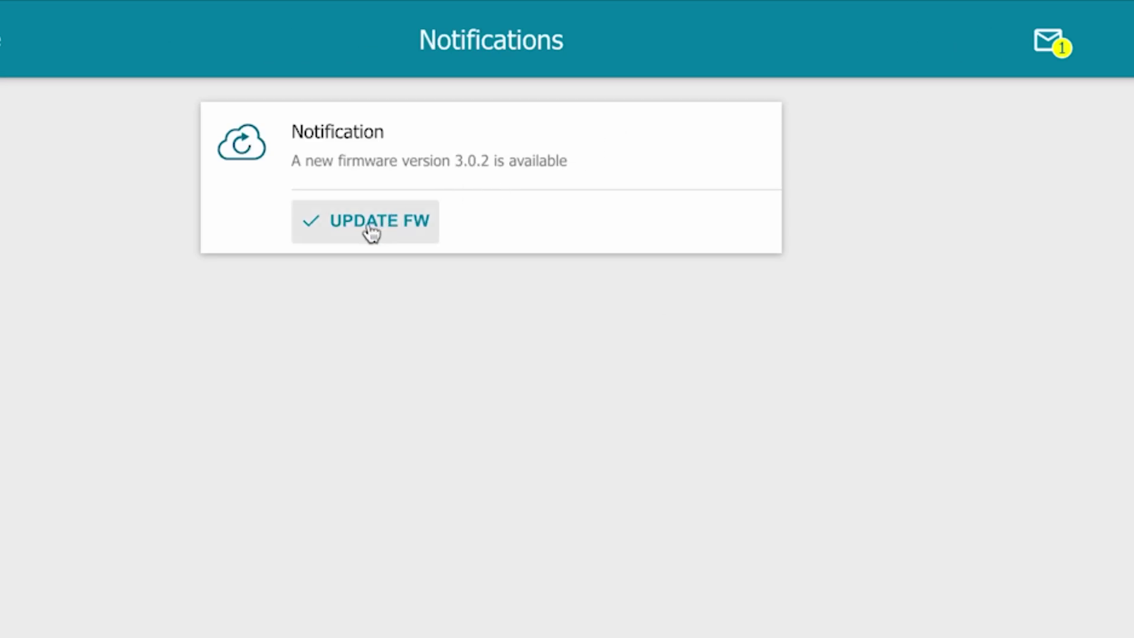
{"action": "left_click", "coordinate": [371, 232]}
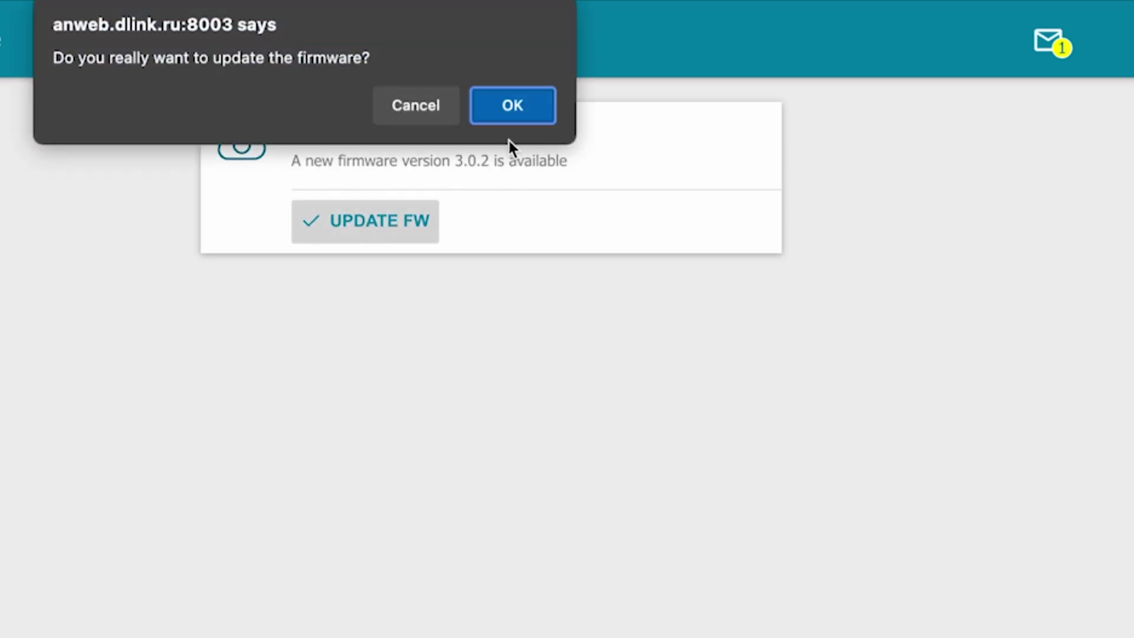
{"action": "left_click", "coordinate": [505, 107]}
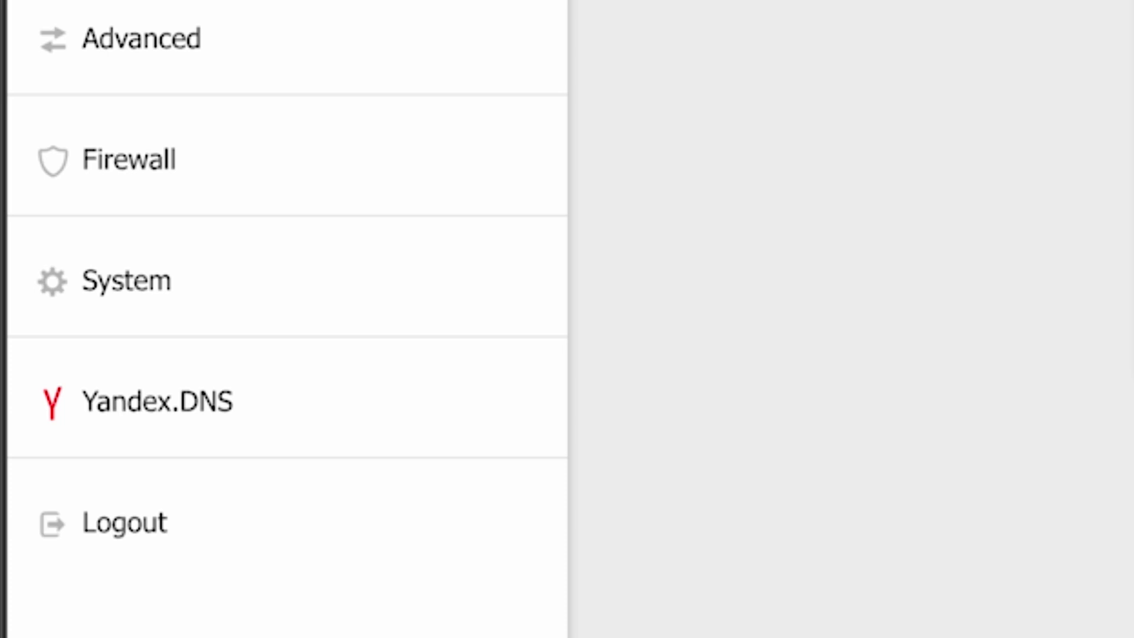
Reboot the router from the System > Configuration page
{"action": "left_click", "coordinate": [86, 299]}
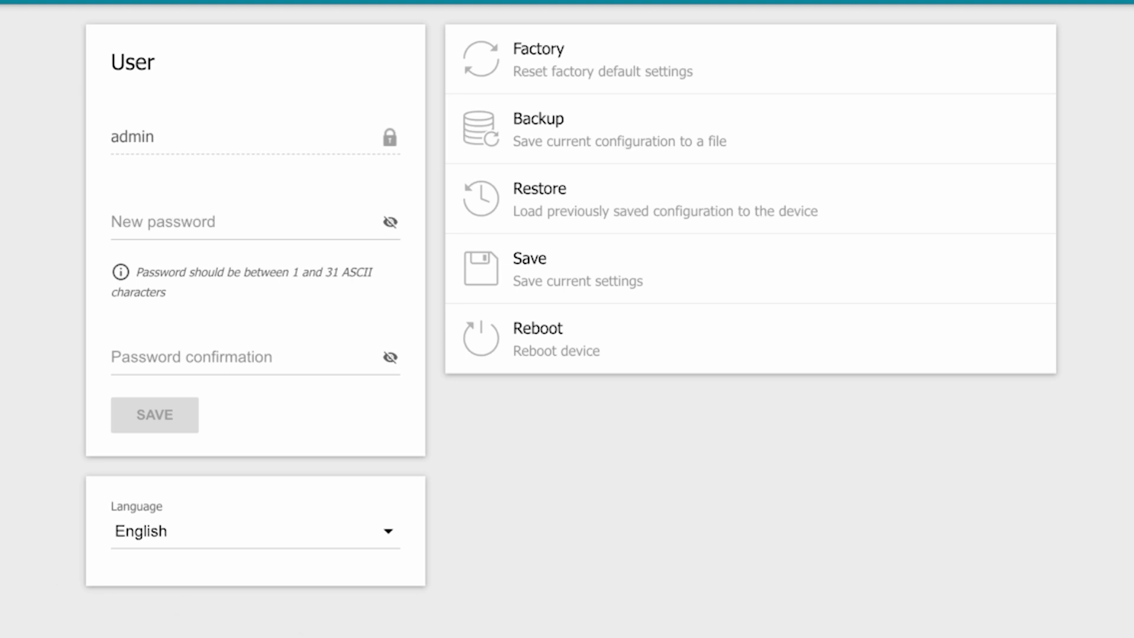
{"action": "left_click", "coordinate": [568, 353]}
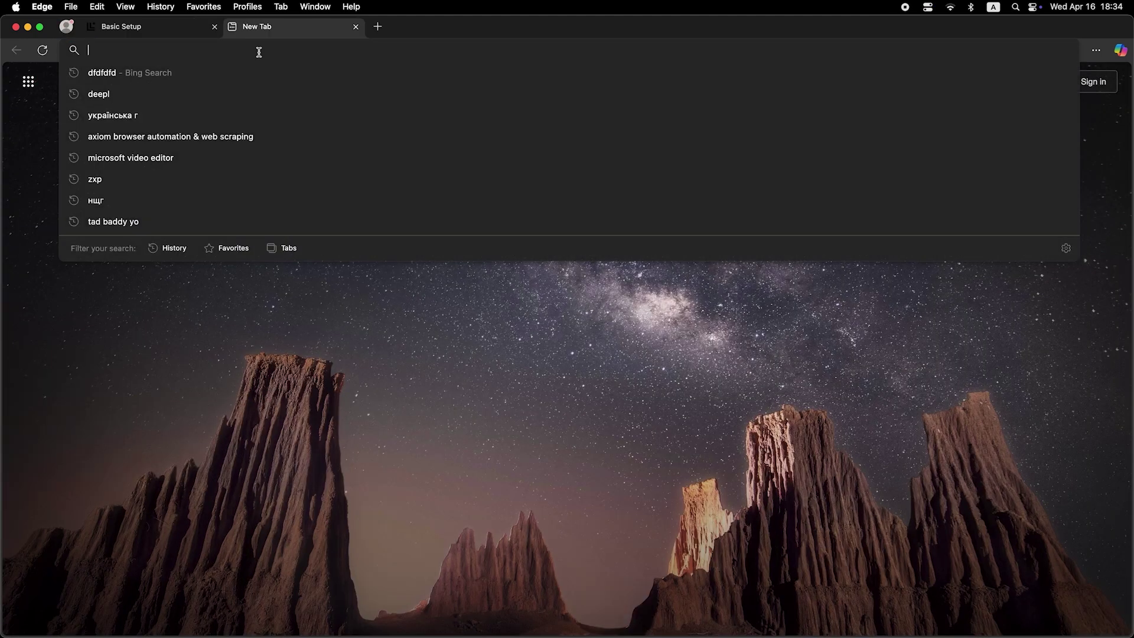
Search 'dfdfdfdf' from the Edge address bar to check the internet connection
{"action": "type", "text": "dfdfdfdf"}
{"action": "key", "text": "Return"}
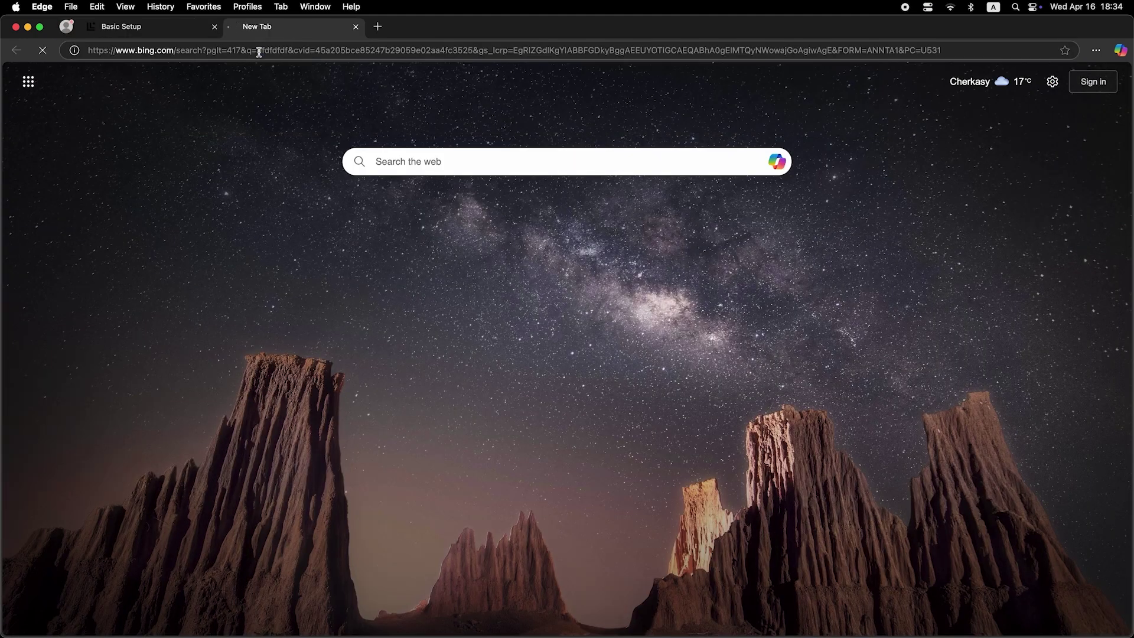